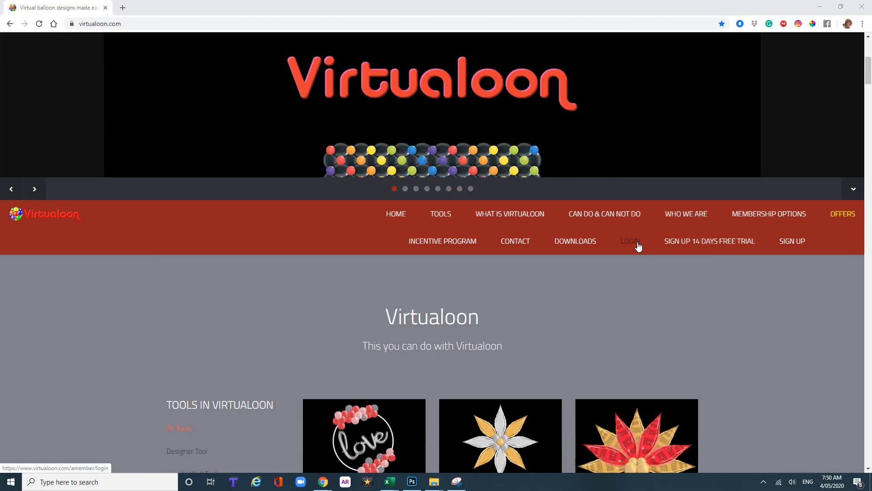
Go to the Virtualoon member login and open the Column Tool from the design center.
click(630, 240)
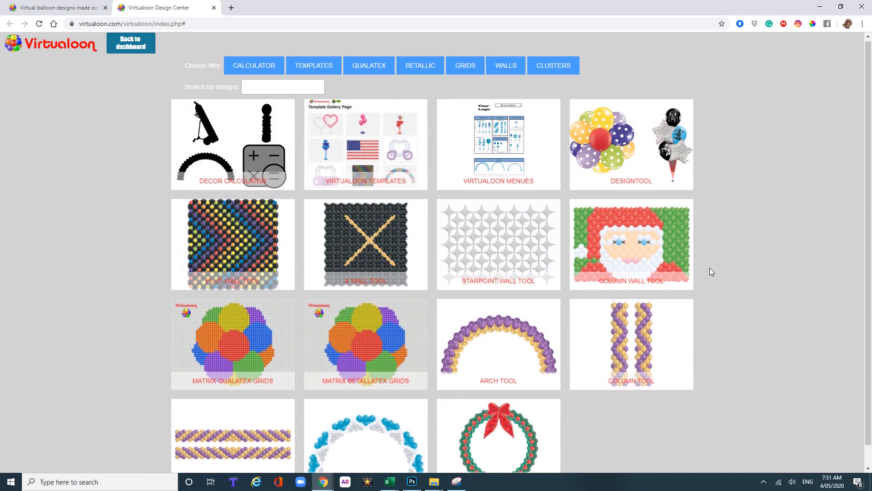
scroll(710, 270, down, 1)
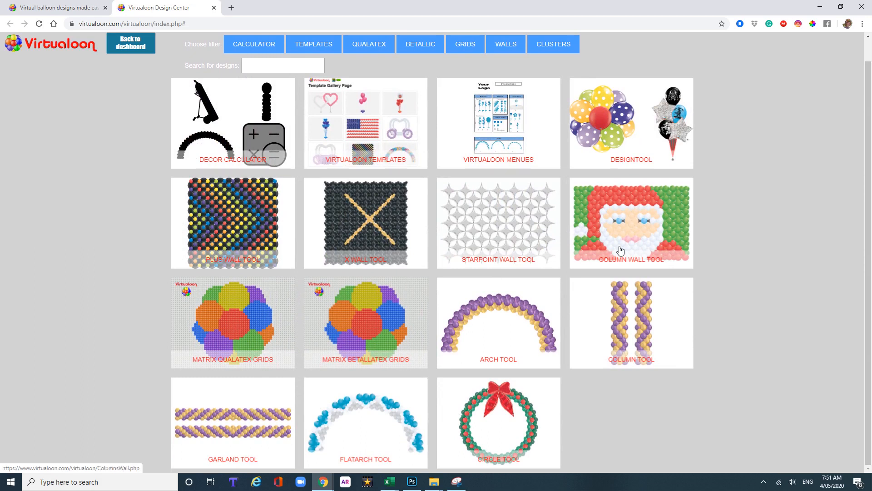
click(629, 321)
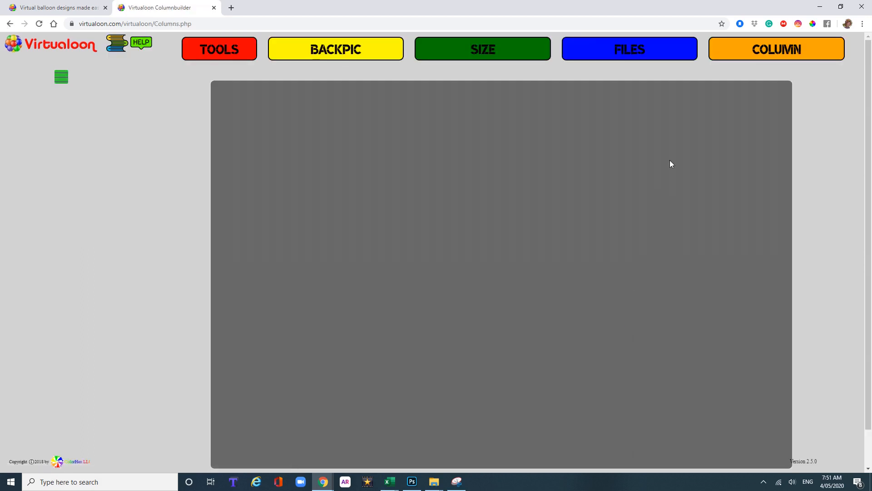
Examine the column, file handling, design size and backpicture options of the column builder.
mouse_move(512, 48)
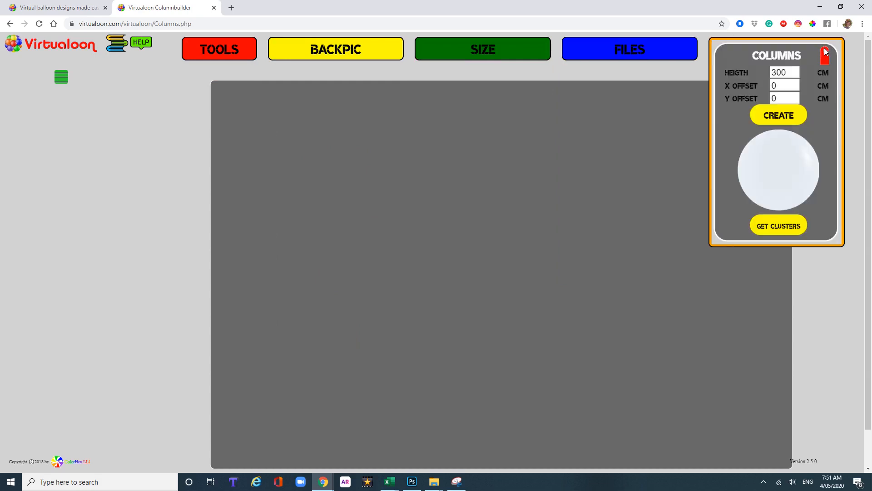
click(824, 55)
click(678, 56)
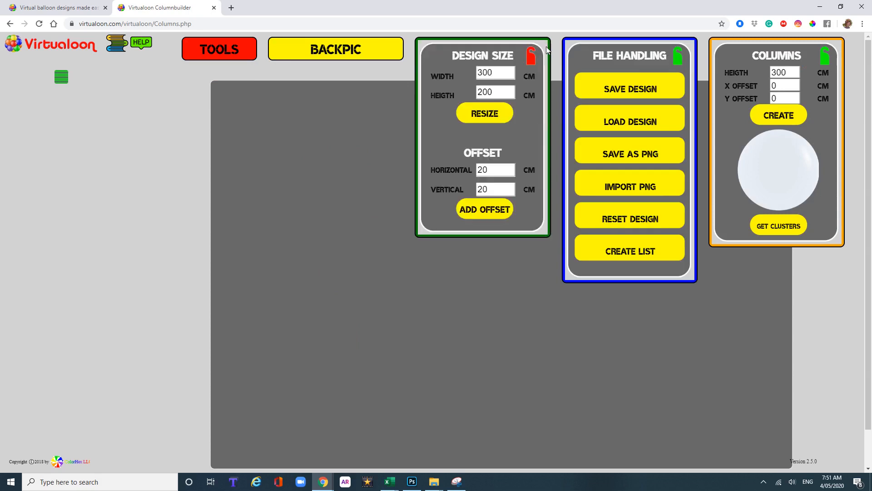
click(530, 56)
click(384, 59)
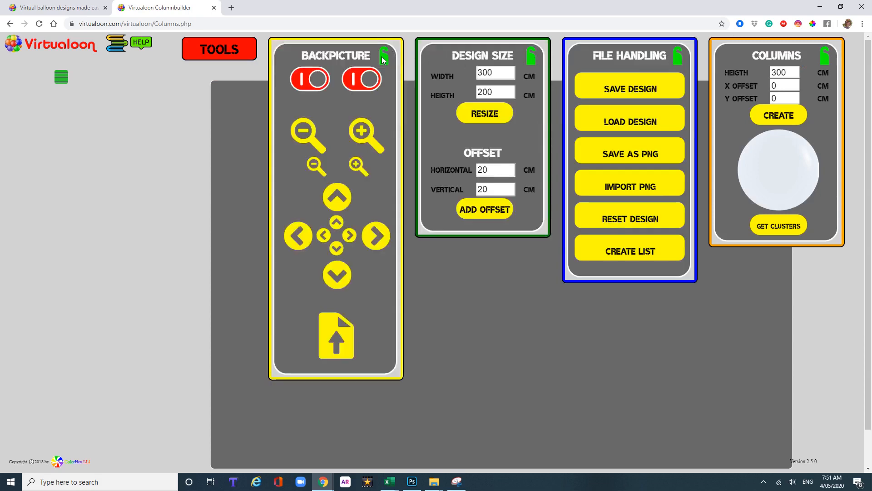
click(384, 58)
click(530, 58)
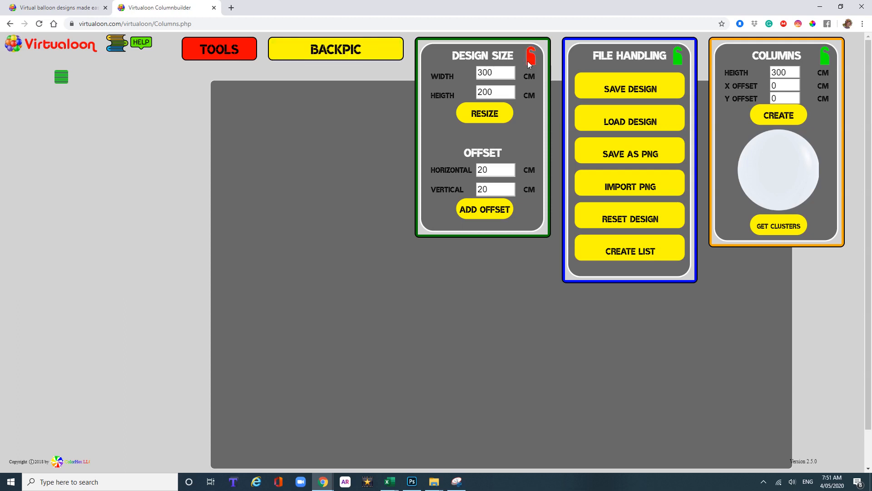
click(678, 58)
click(824, 58)
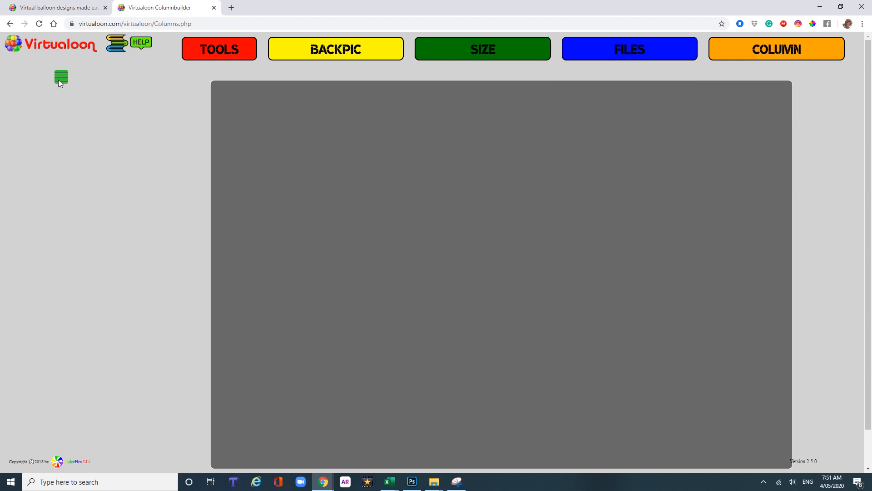
Show the balloon catalogue and look through the available balloon types from start to end.
click(58, 79)
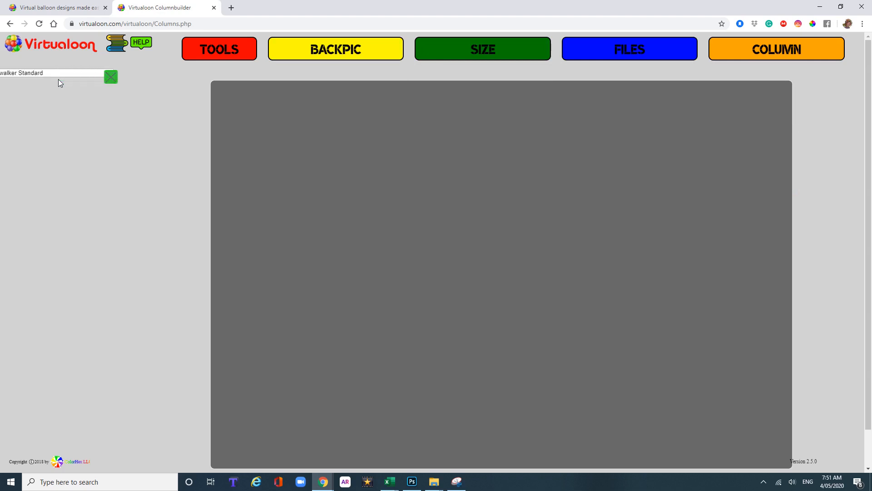
click(81, 74)
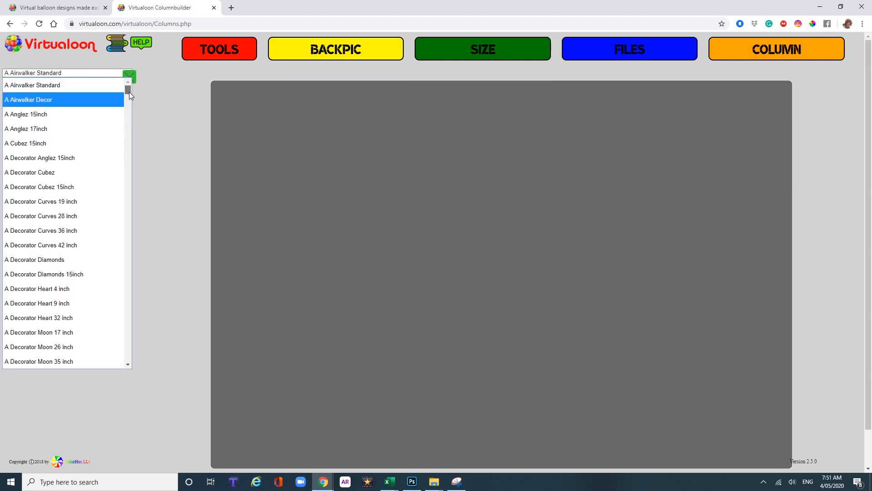
drag(129, 92, 135, 320)
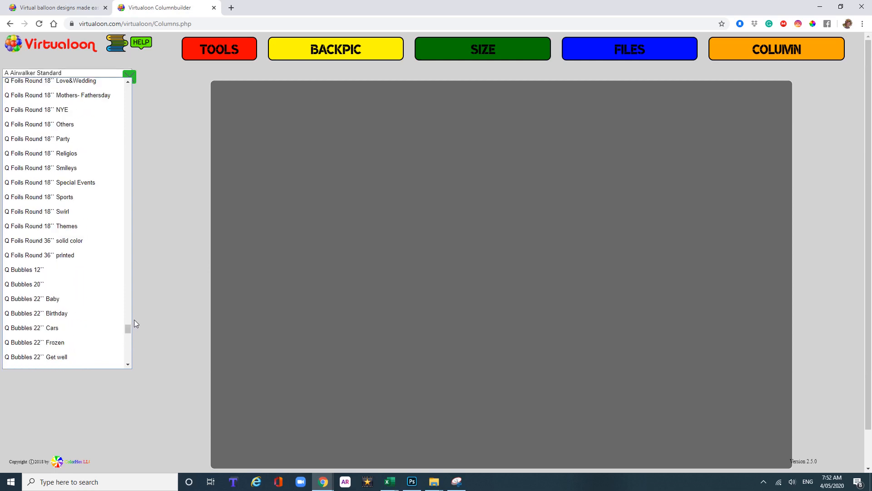
click(128, 83)
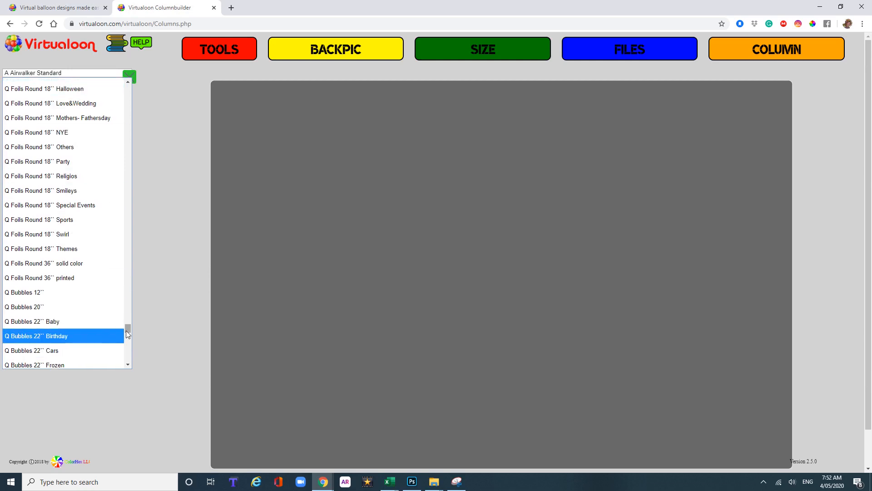
drag(128, 333, 135, 87)
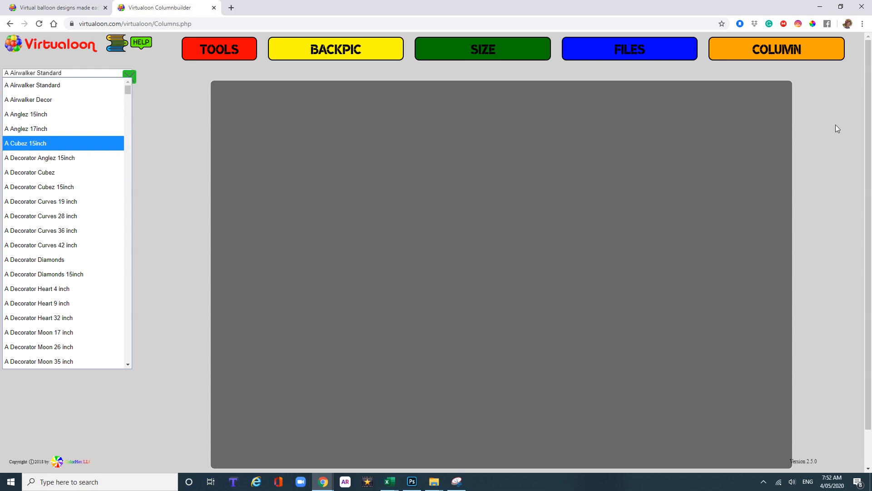
Keep the column settings open and set both the X offset and the Y offset to 50 cm.
click(804, 53)
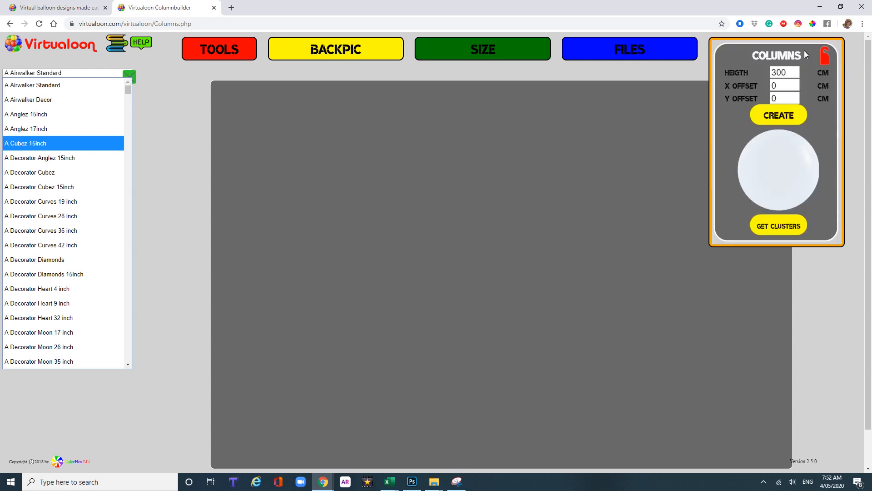
click(824, 57)
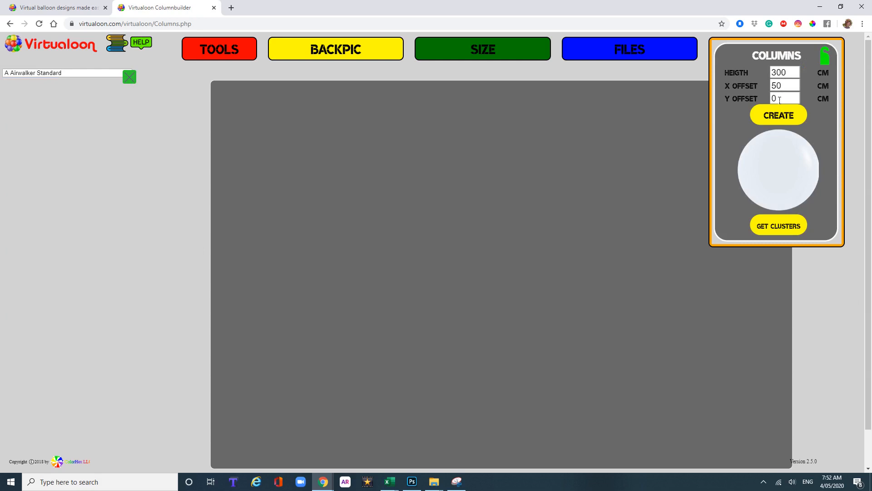
click(780, 99)
text(50)
Choose the Q Round 11'' Standard balloons, assign the round pink one as the column balloon, and create the columns.
click(112, 73)
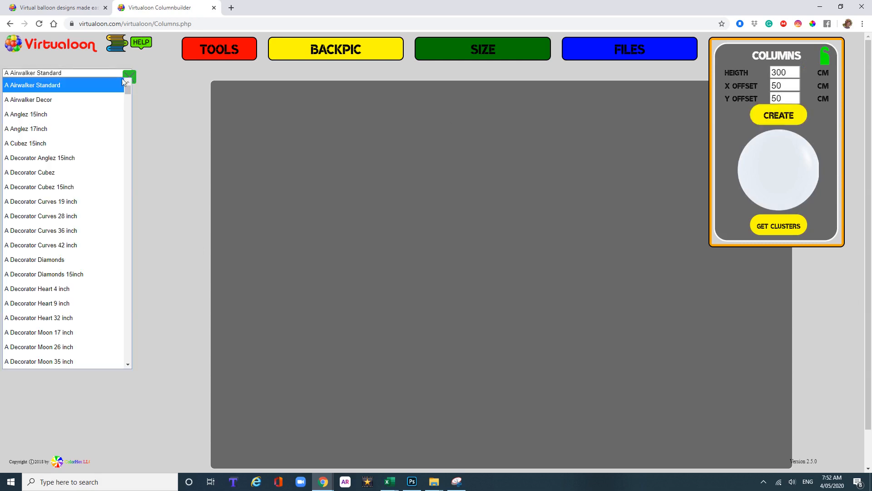
drag(129, 88, 129, 271)
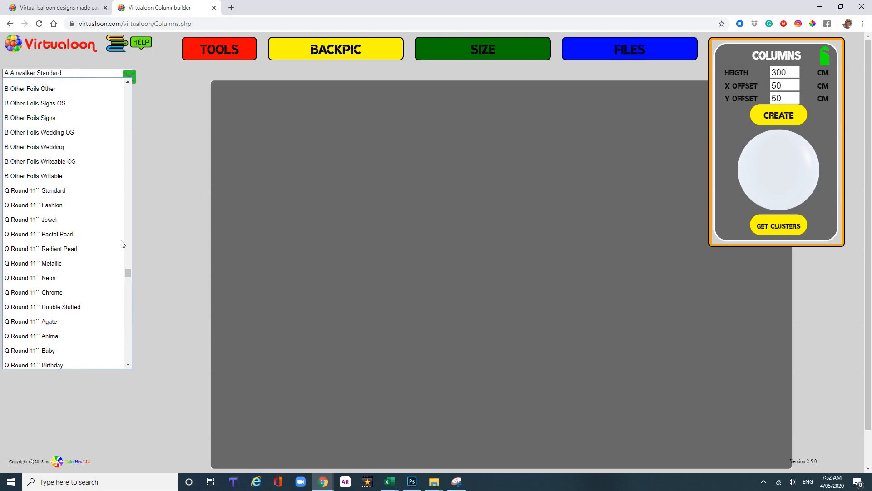
click(90, 192)
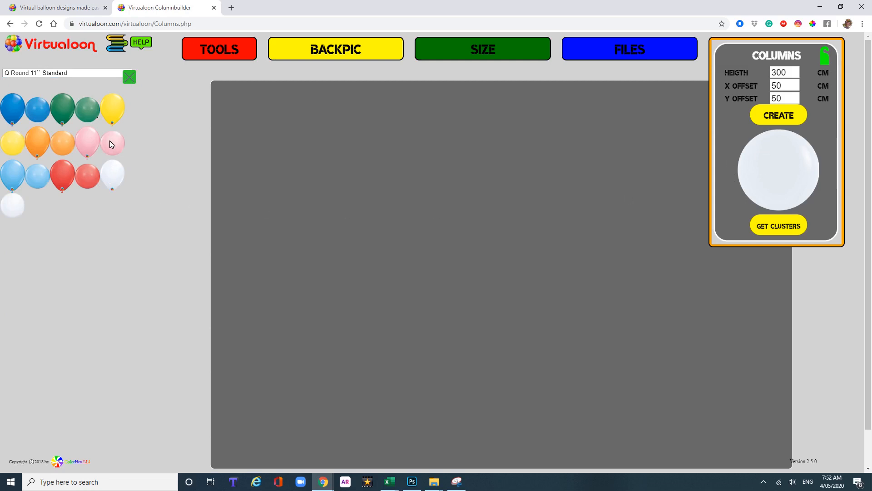
drag(110, 140, 779, 171)
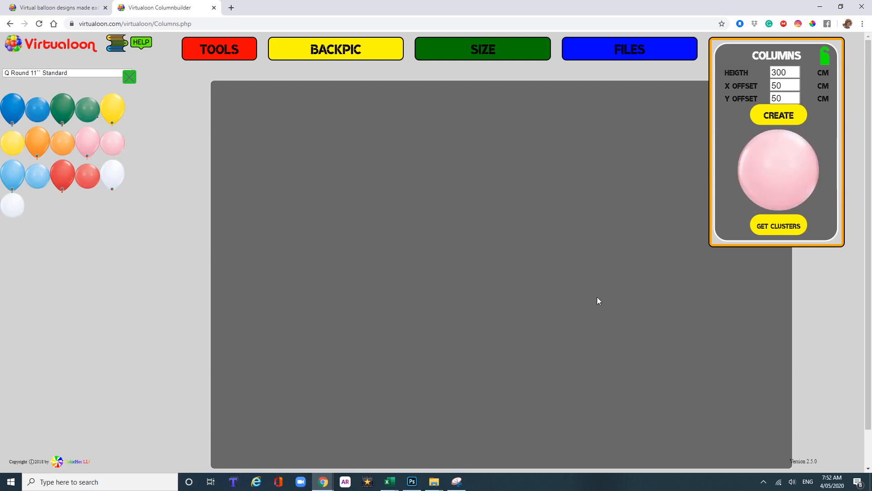
click(778, 119)
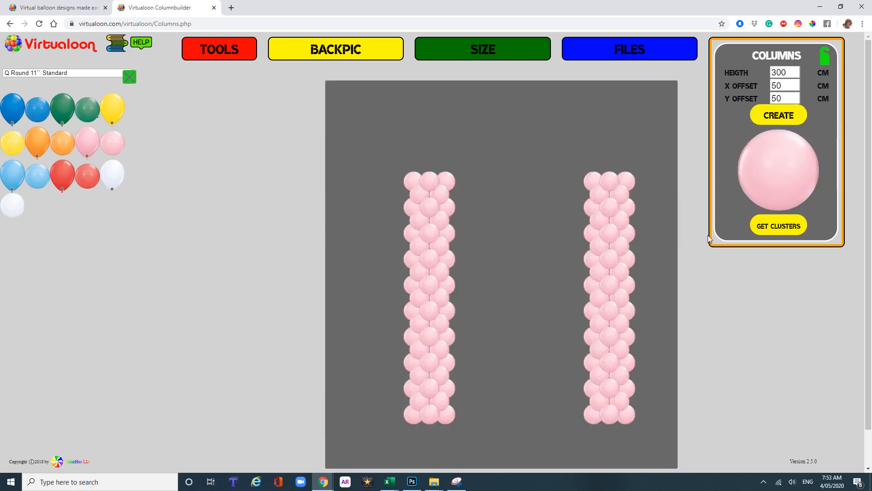
Set the column height to 150 cm and create the columns again.
click(784, 75)
key(BackSpace)
key(BackSpace)
text(15)
click(790, 116)
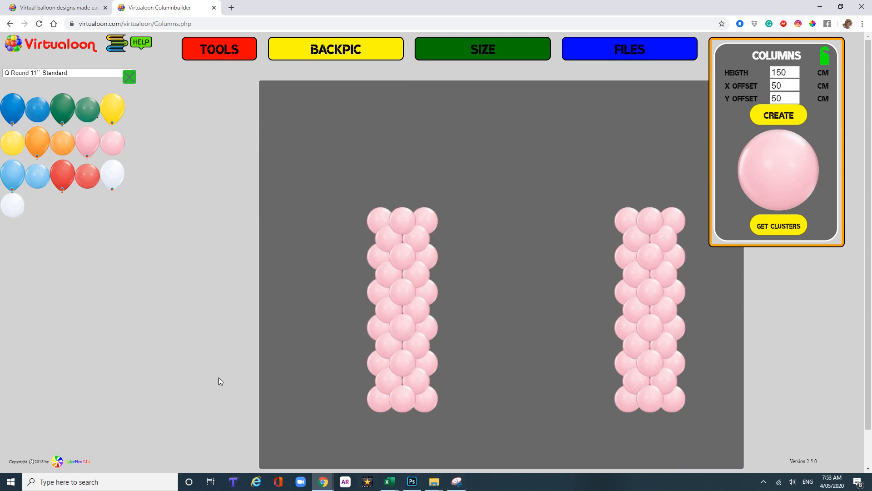
Replace pink balloons with round white ones along a diagonal spiral up the left column, from its lower-right balloon to its top middle balloon.
drag(14, 213, 431, 408)
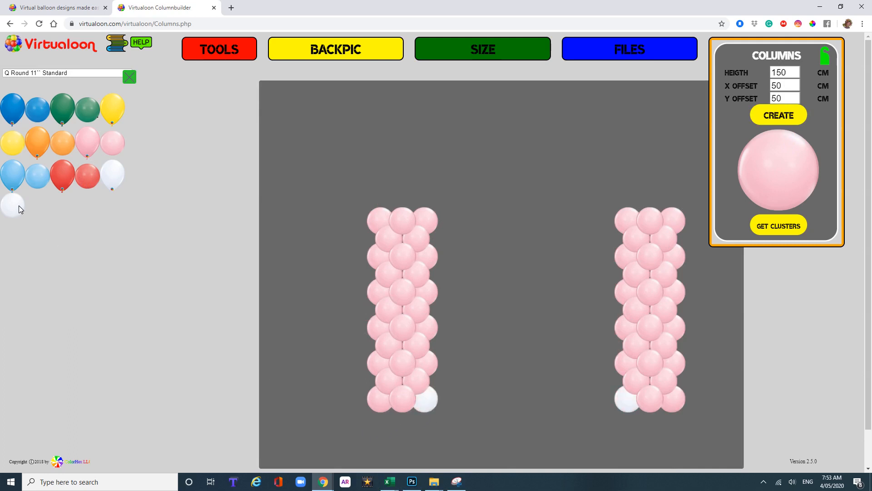
drag(18, 205, 379, 366)
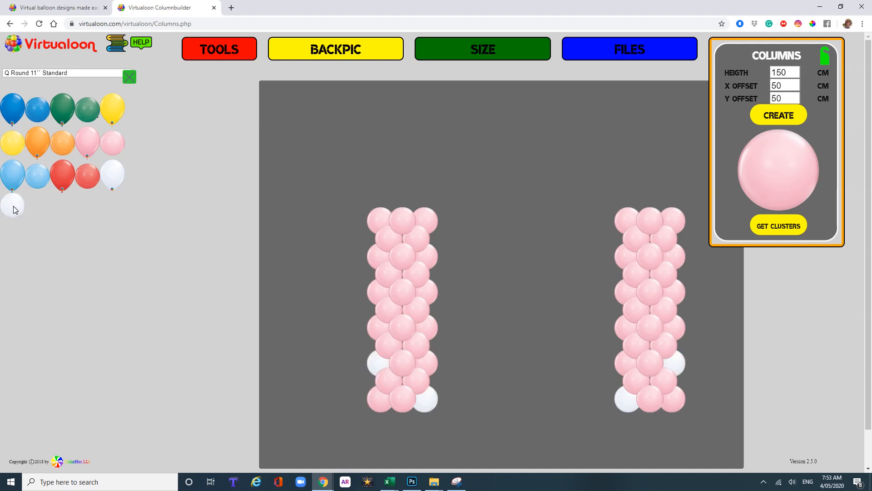
drag(14, 209, 413, 314)
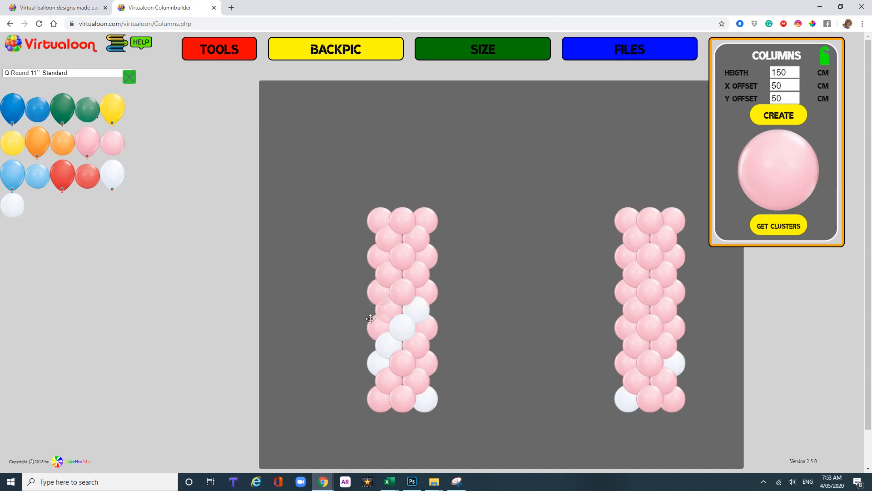
click(10, 203)
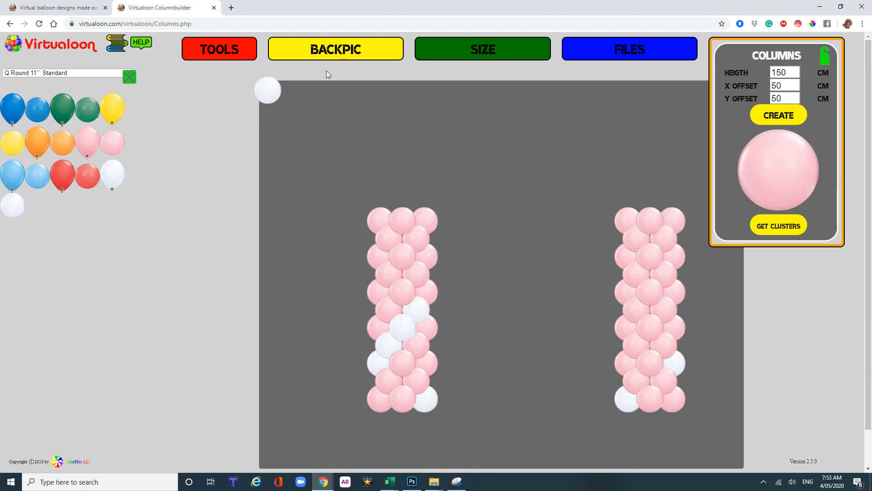
drag(5, 210, 427, 294)
drag(19, 203, 380, 257)
drag(10, 210, 402, 222)
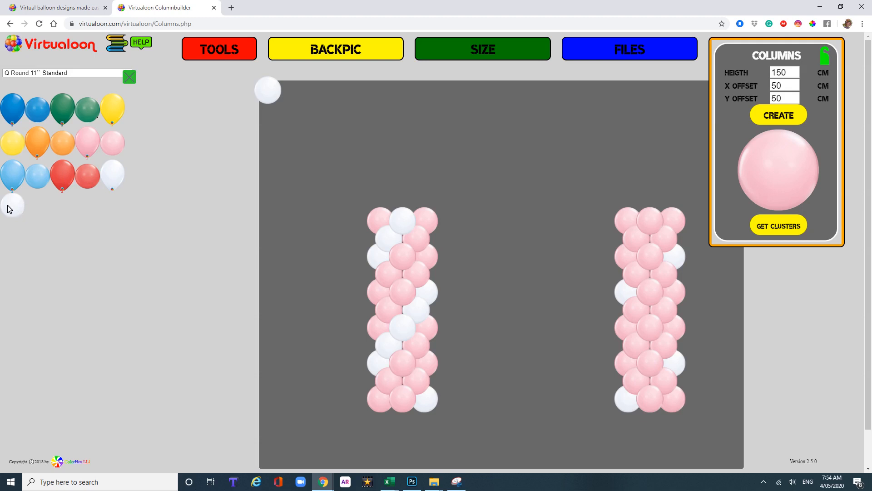
Continue the white spiral in the right column by replacing the inner-right balloon and the middle balloon above it.
drag(9, 209, 662, 346)
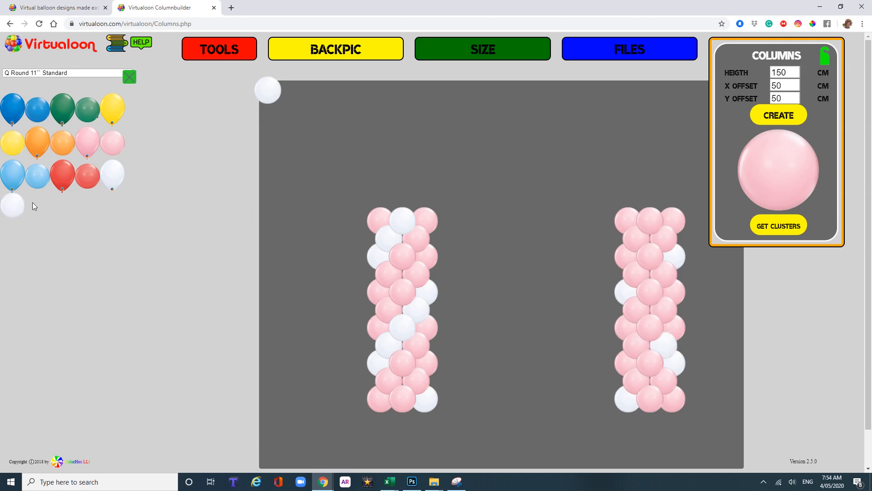
drag(13, 208, 651, 326)
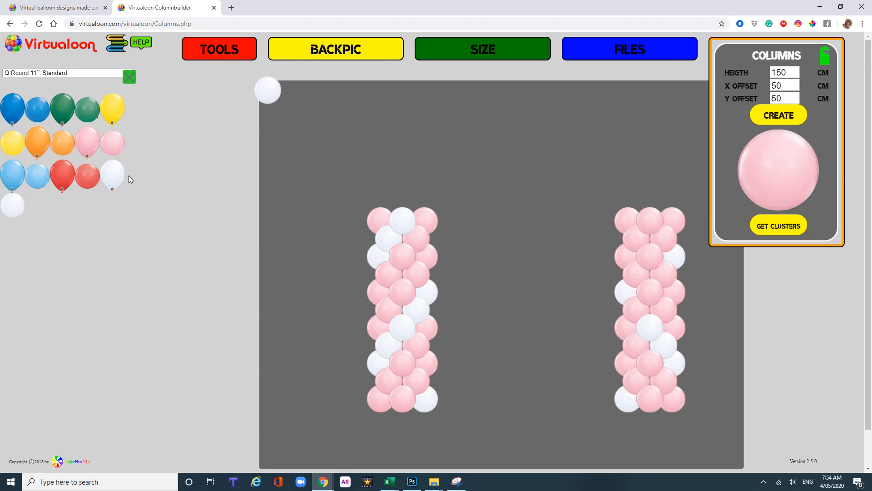
Add a red teardrop balloon to the canvas, move it above the left column, and delete it.
click(63, 179)
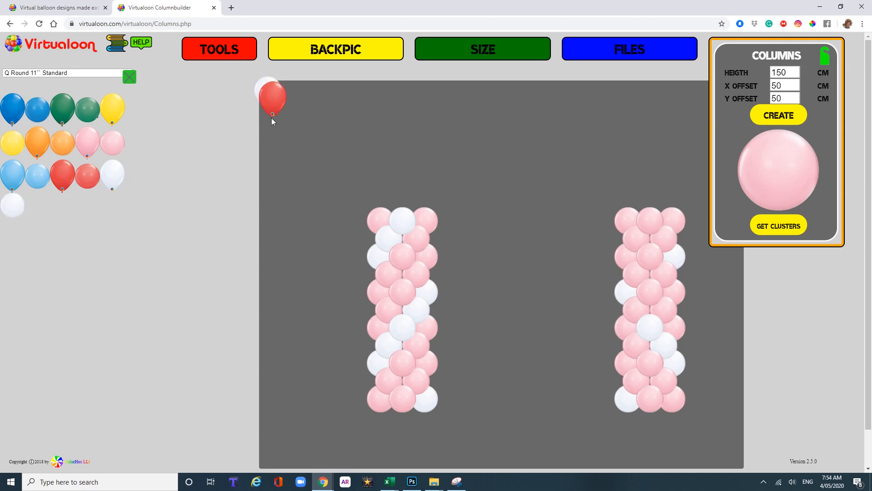
drag(271, 104, 342, 141)
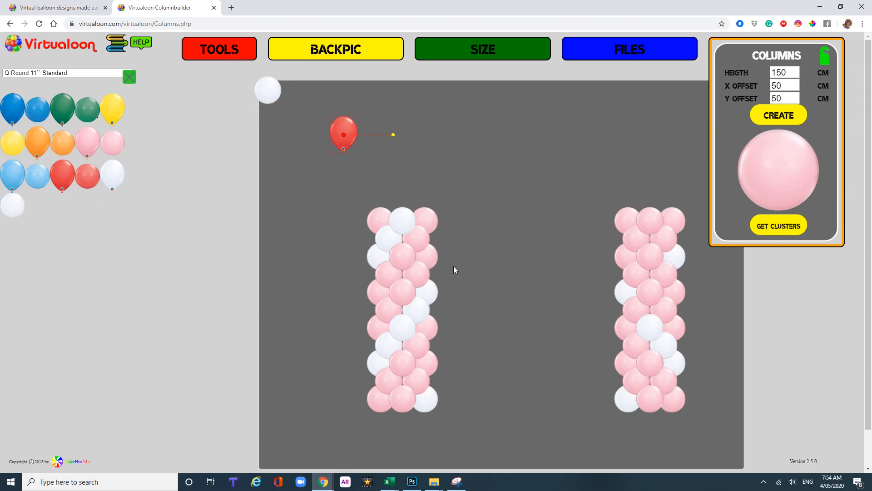
right_click(344, 135)
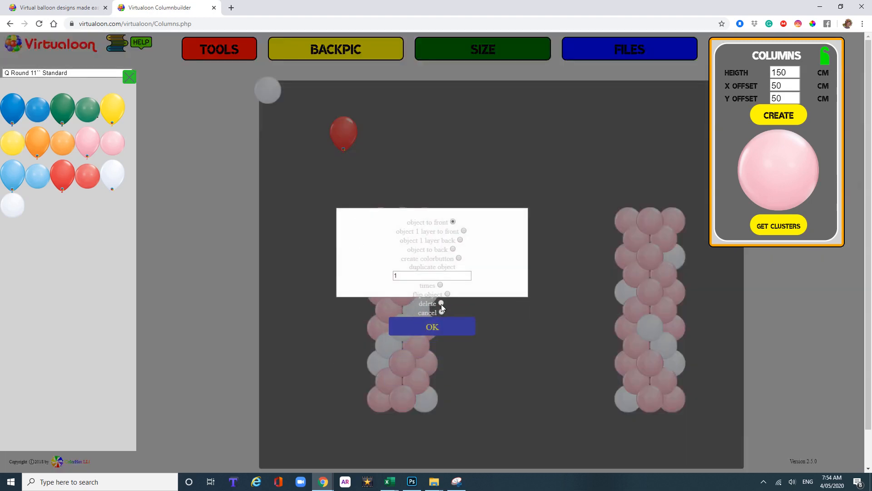
click(441, 303)
click(445, 327)
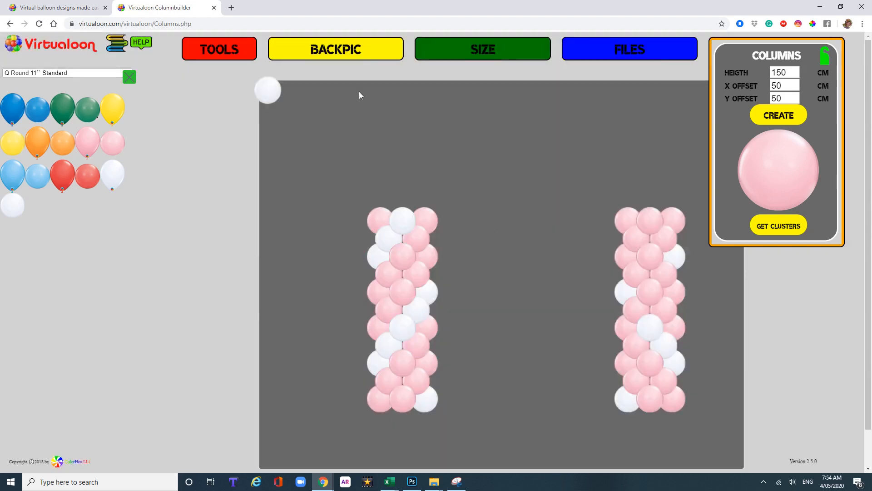
Delete the stray white balloon at the upper-left corner of the canvas.
right_click(269, 91)
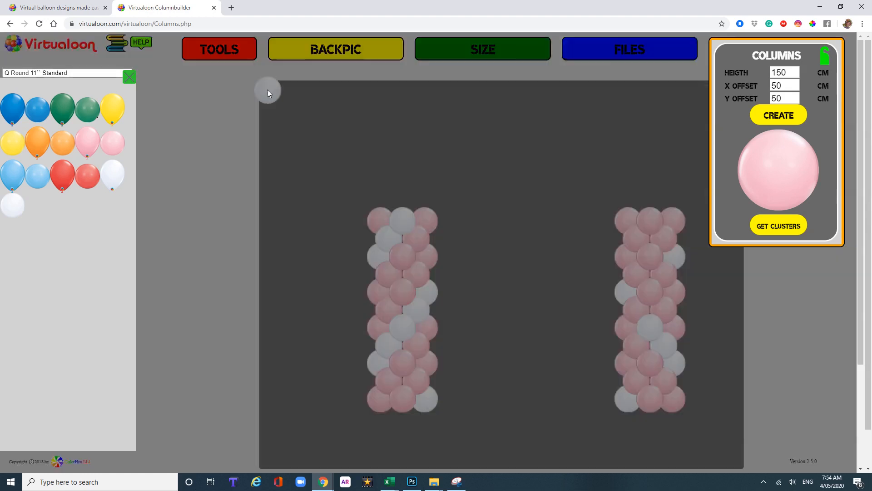
click(432, 326)
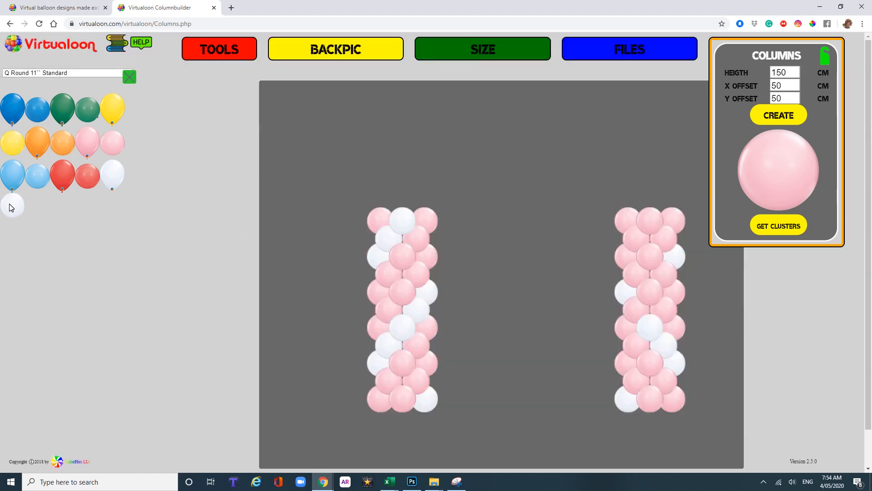
Complete the right column's white spiral by replacing its inner fourth-row-from-bottom gap, upper-right and top middle balloons with white, and collapse the column settings.
drag(11, 208, 636, 309)
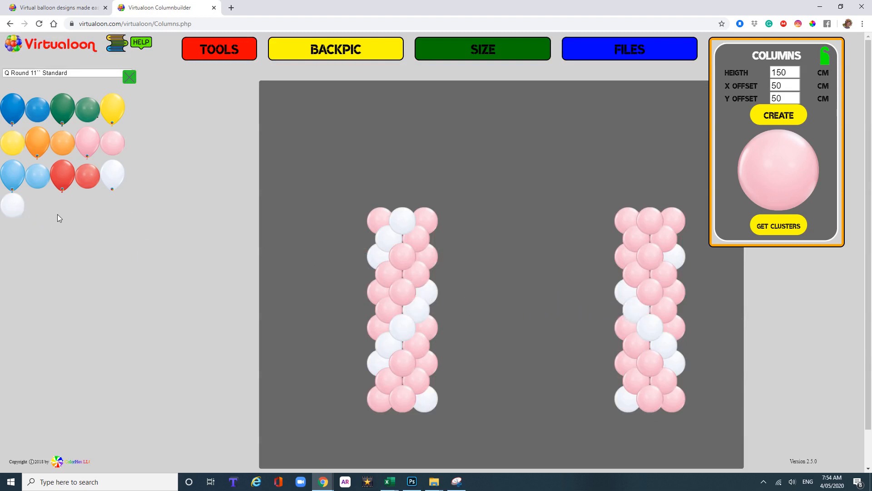
drag(18, 208, 663, 239)
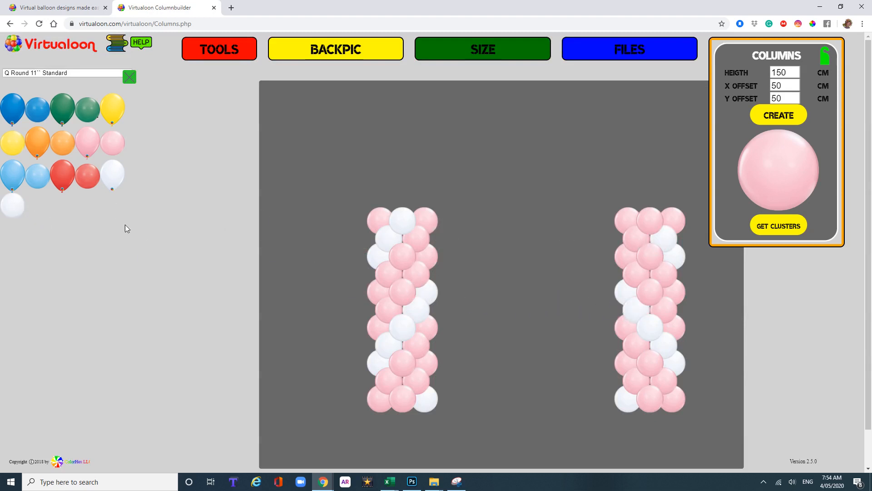
drag(18, 213, 650, 223)
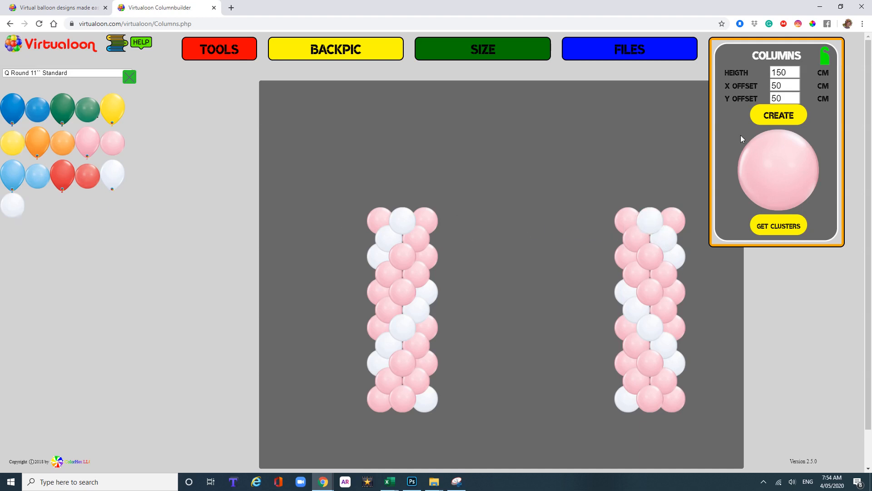
click(823, 60)
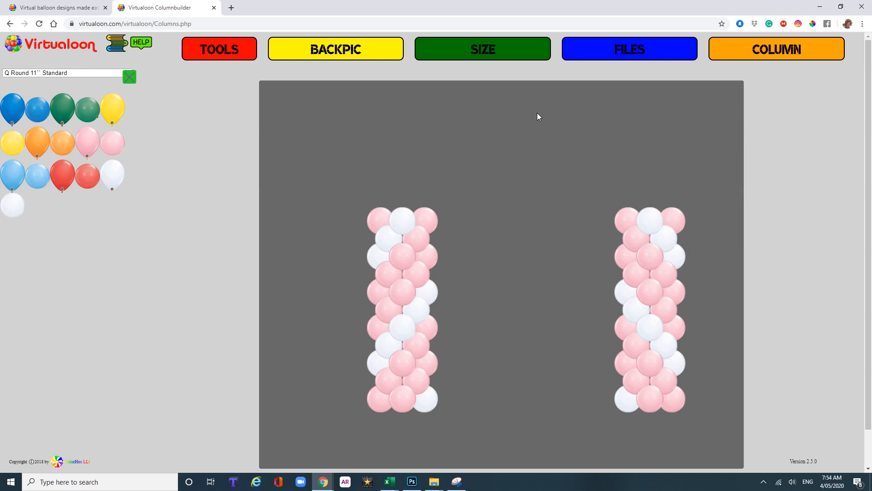
Show the Q Foils Love & Wedding Theme balloons in the catalogue.
click(107, 73)
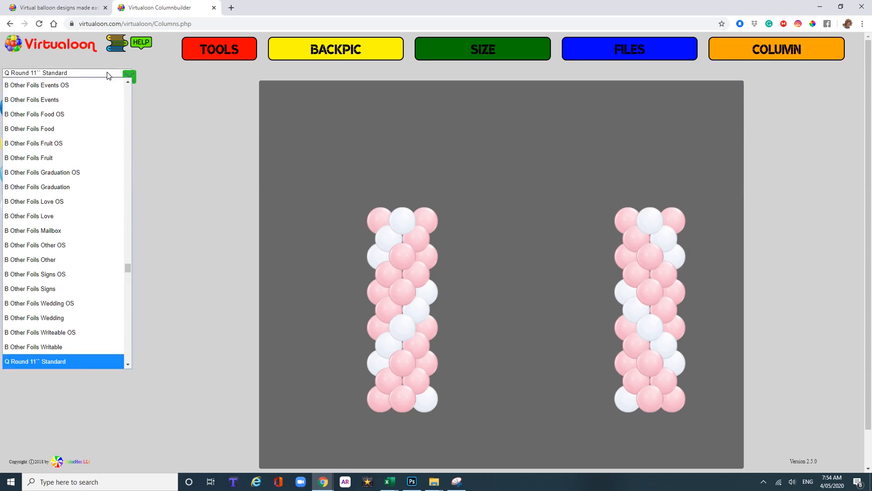
drag(129, 270, 132, 359)
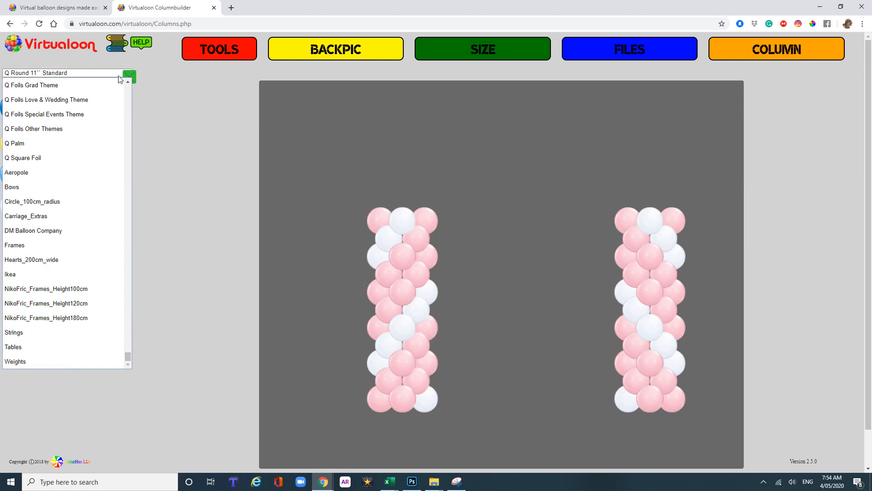
click(128, 82)
click(127, 83)
click(128, 82)
click(128, 82)
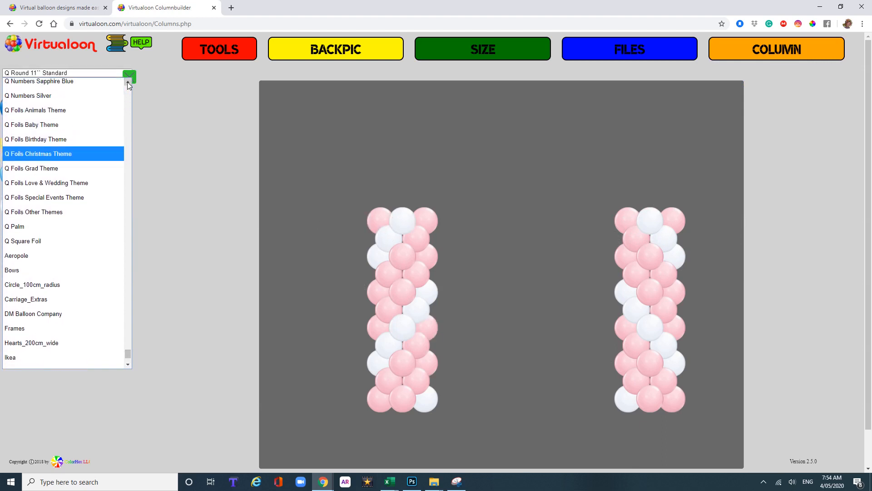
click(127, 82)
click(91, 209)
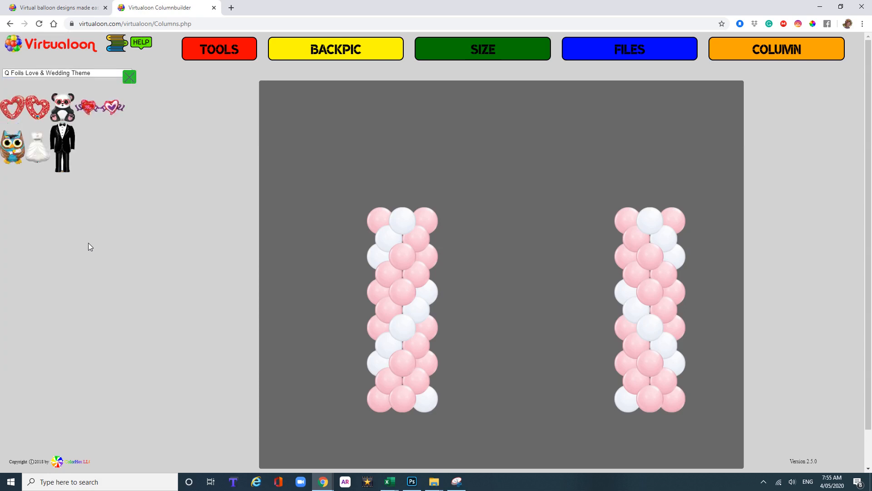
Switch the balloon catalogue to Q Heart Foils 36" printed.
click(112, 75)
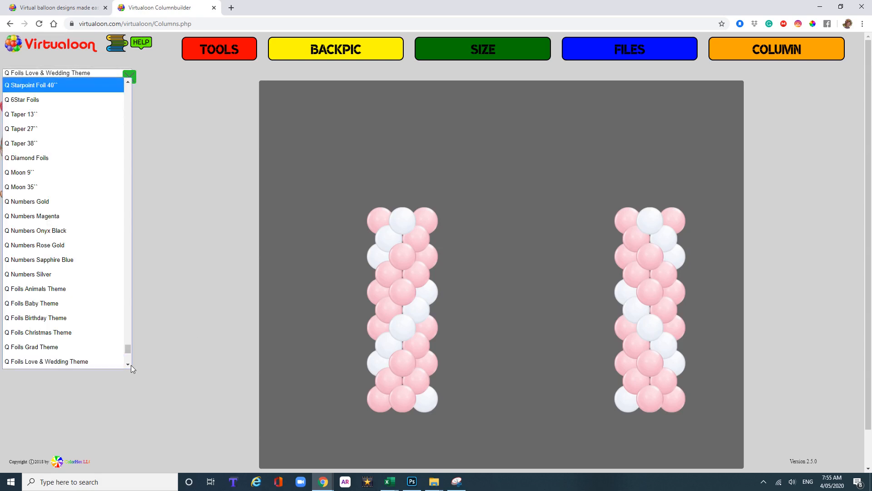
drag(130, 349, 131, 355)
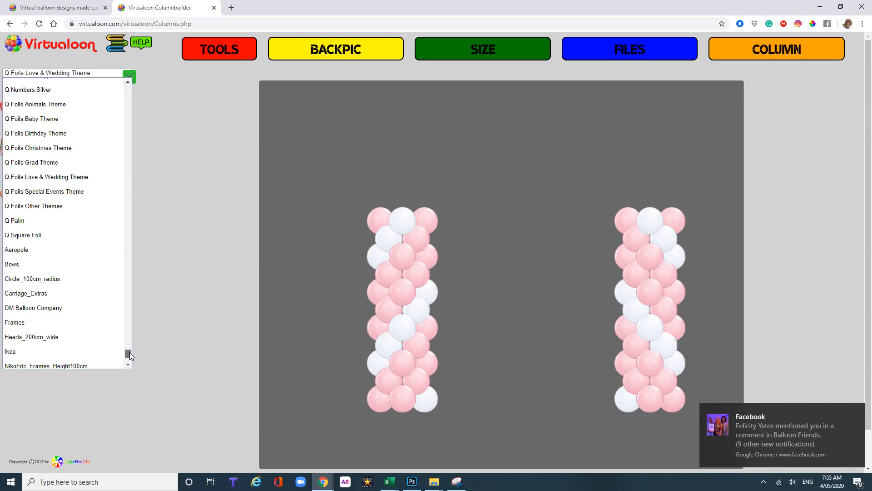
click(855, 414)
click(116, 75)
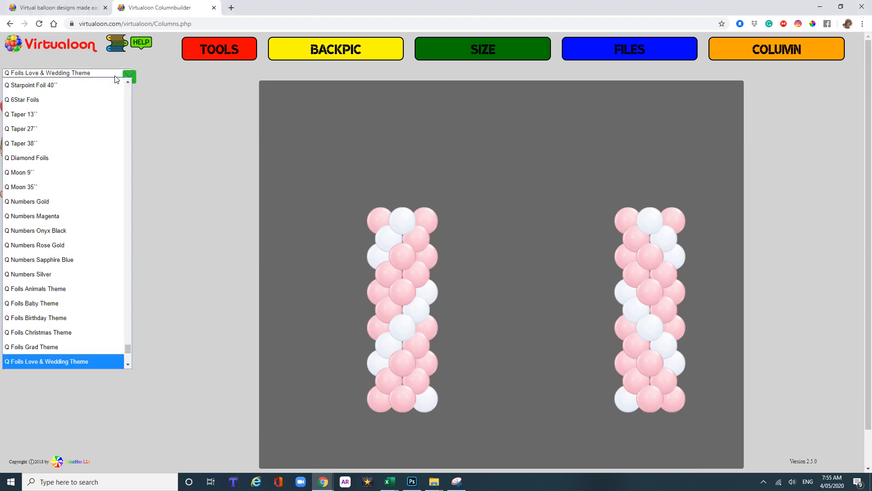
scroll(111, 86, up, 1)
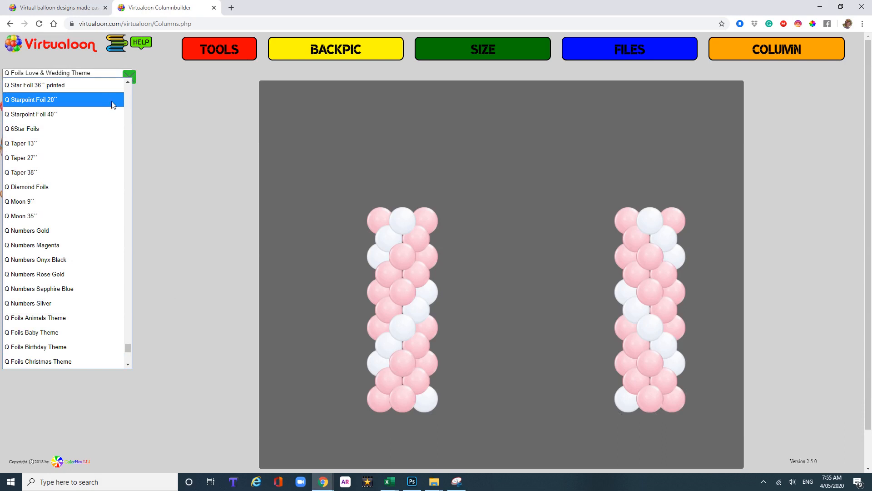
click(126, 82)
scroll(127, 83, up, 4)
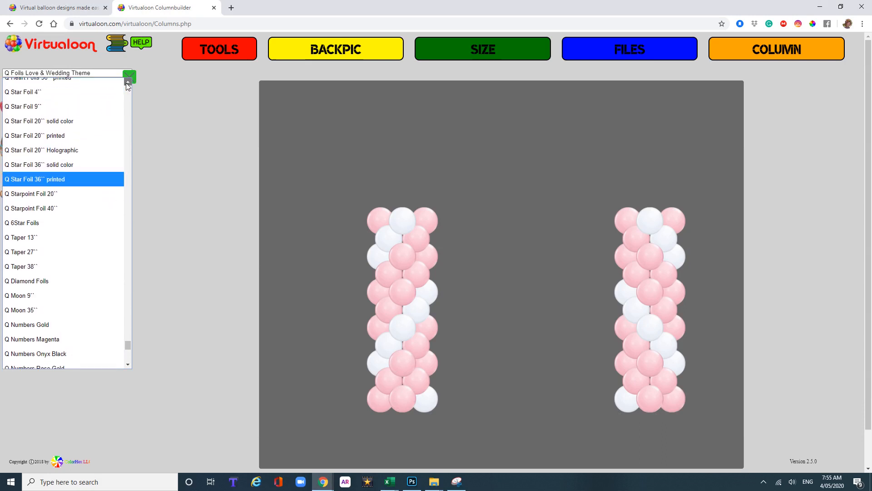
scroll(126, 87, up, 1)
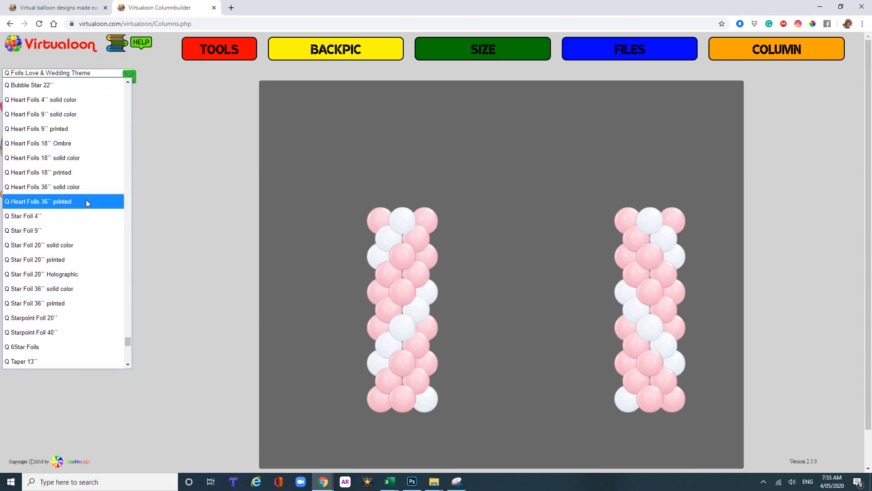
click(72, 201)
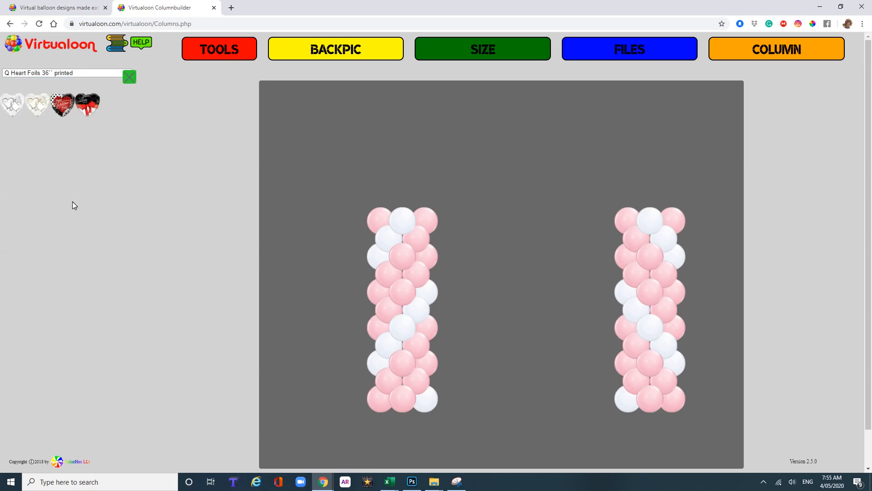
Add the white heart foil with gold hearts, place it on top of the left column, and delete it.
click(35, 102)
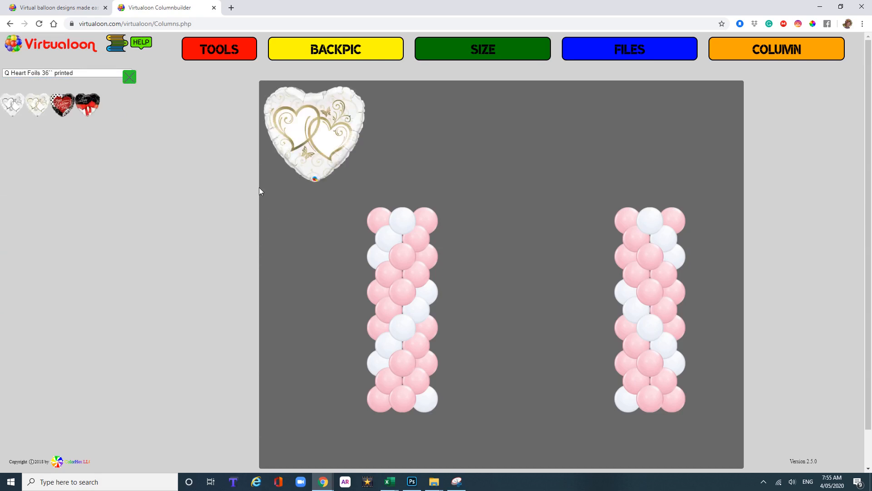
drag(312, 129, 402, 176)
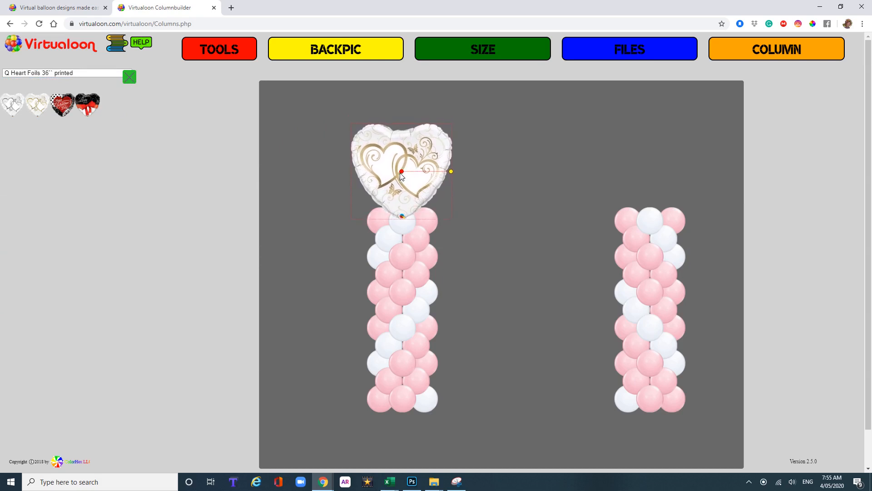
click(437, 210)
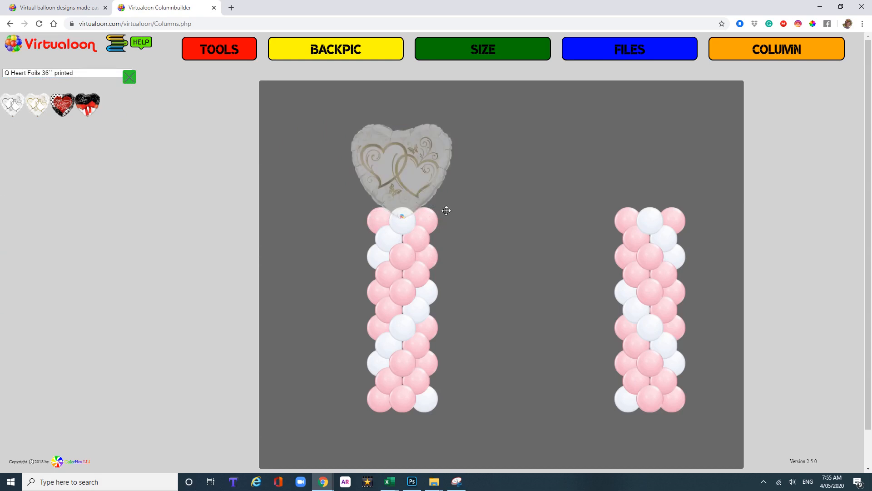
double_click(403, 174)
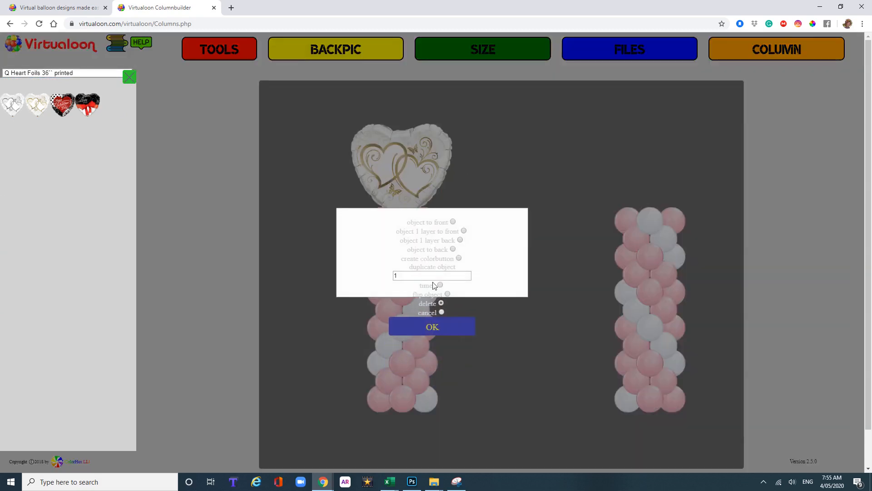
click(446, 331)
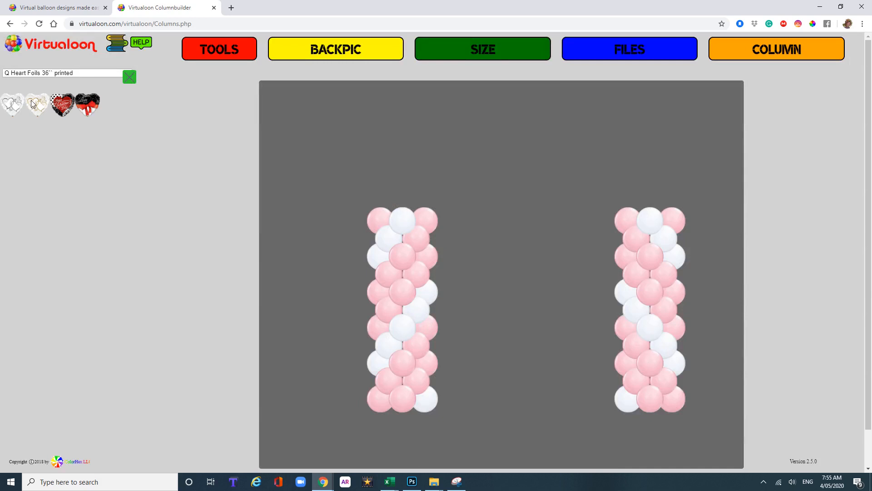
Add the white heart foil with silver hearts on top of the left column and send it behind the column's balloons.
click(14, 108)
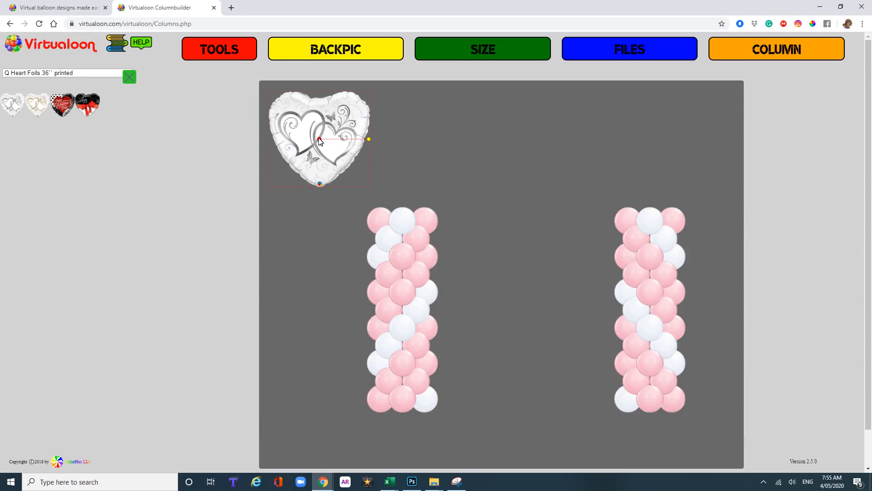
drag(319, 141, 403, 171)
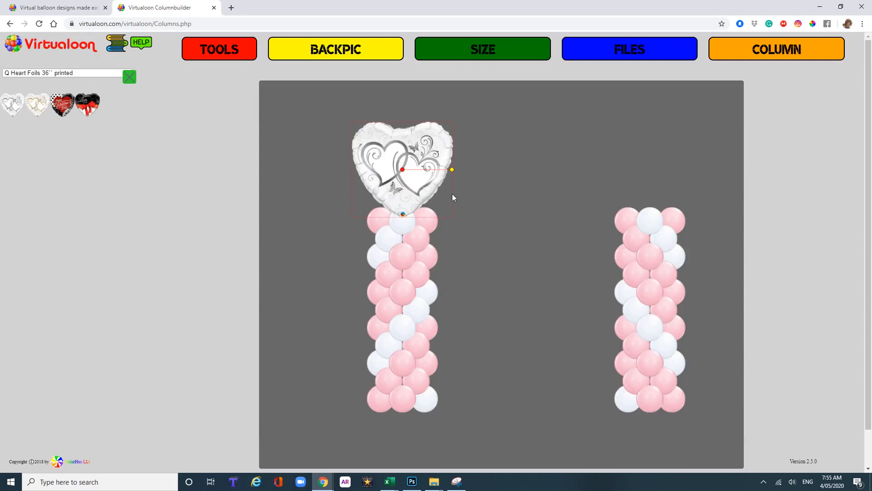
click(403, 170)
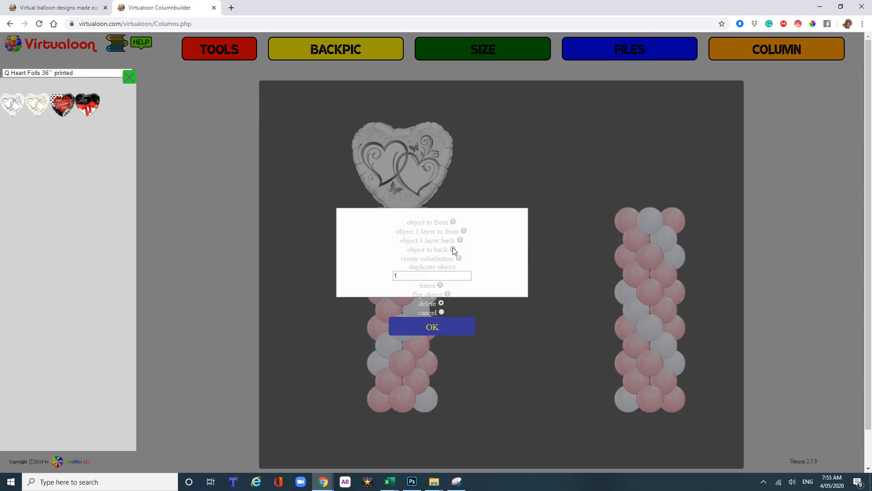
click(453, 249)
click(441, 325)
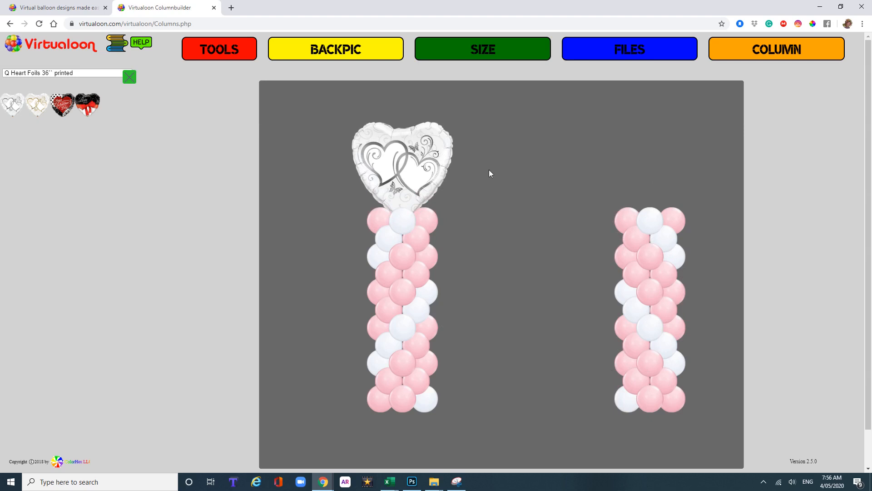
Top the right column with another silver-printed white heart foil and send it to the back.
click(19, 106)
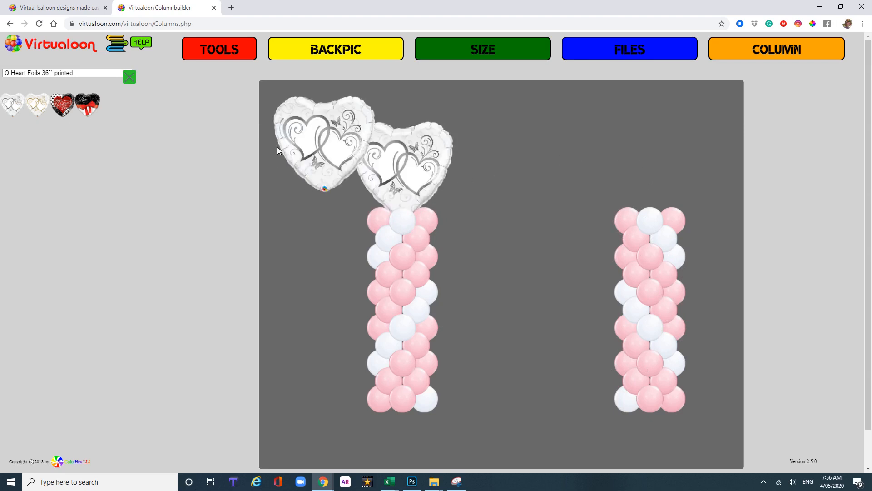
drag(348, 148, 650, 172)
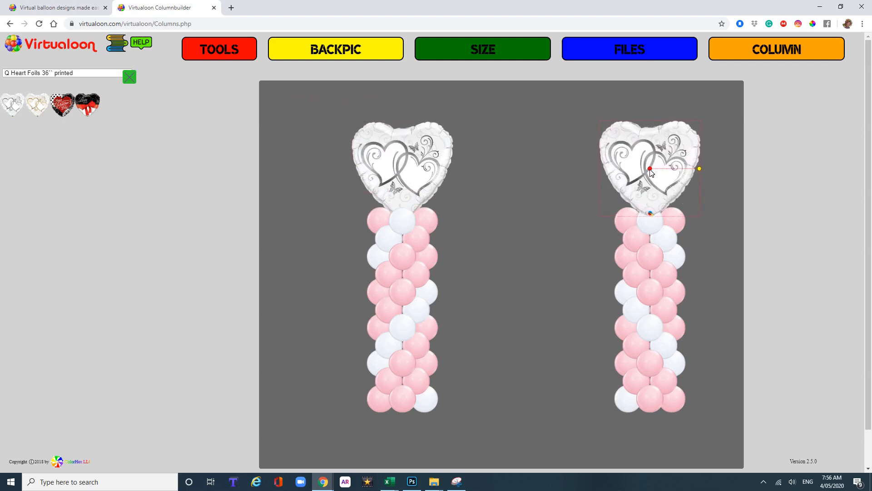
click(650, 169)
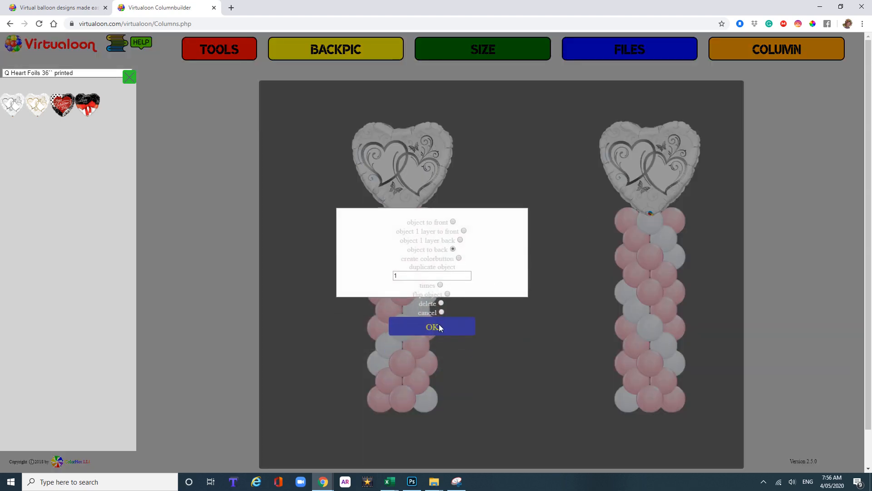
click(440, 328)
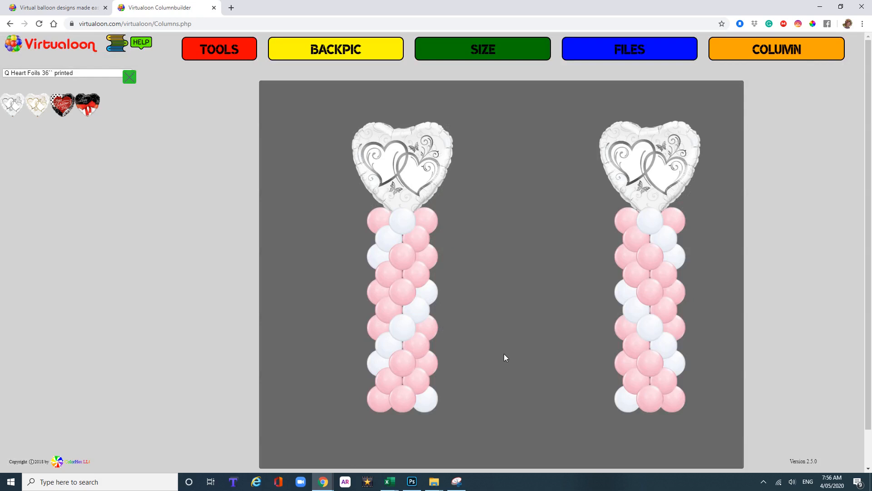
Save the design under the name "love heart columns".
click(608, 53)
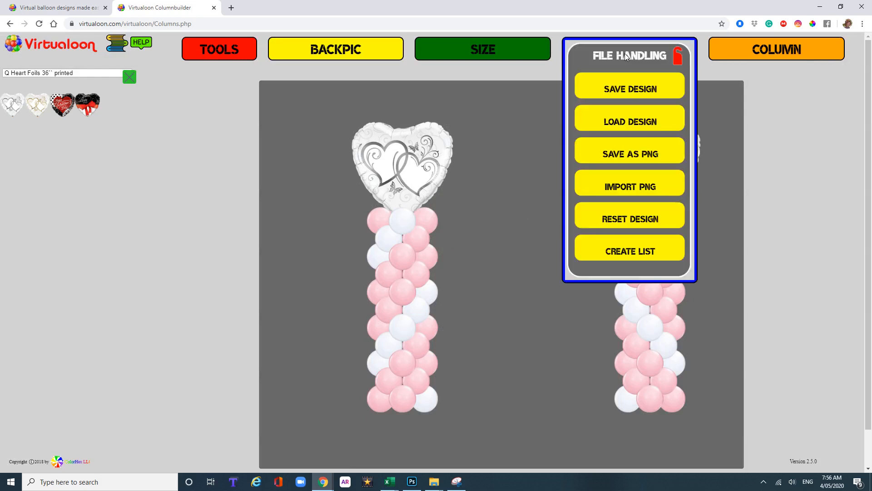
click(628, 85)
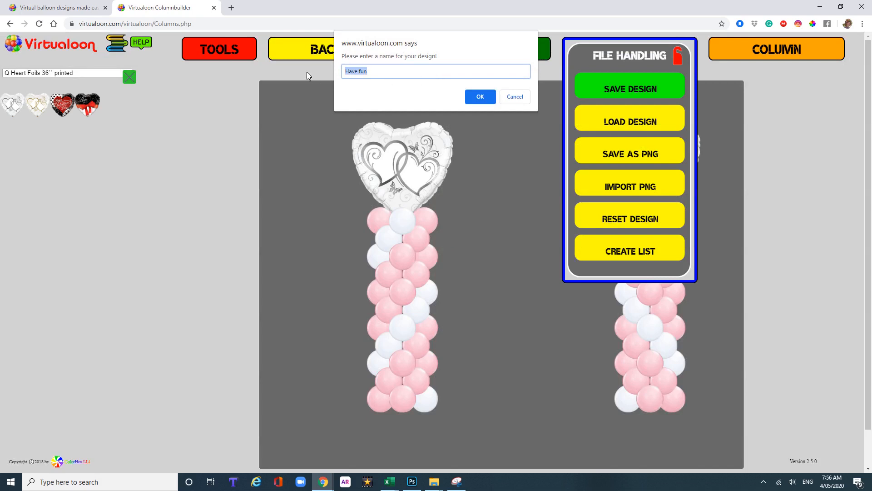
text(love heart columns)
click(474, 96)
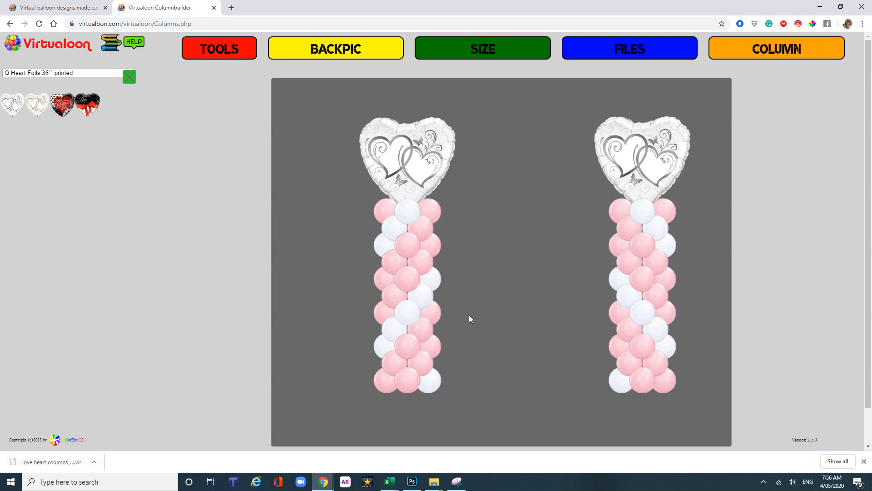
Export the column design as a PNG image.
click(622, 51)
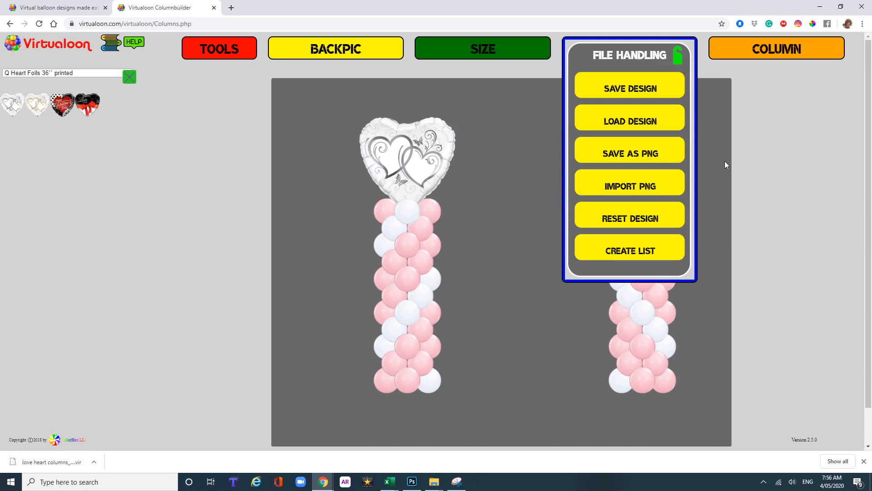
click(642, 154)
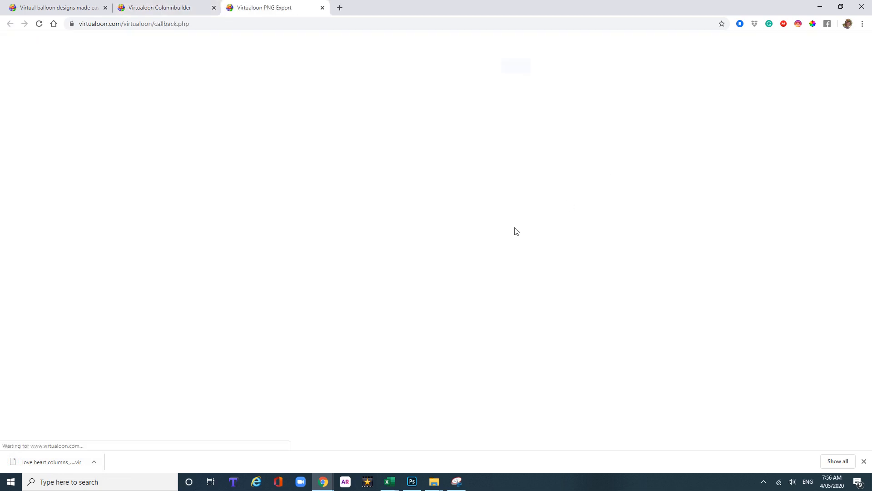
click(517, 79)
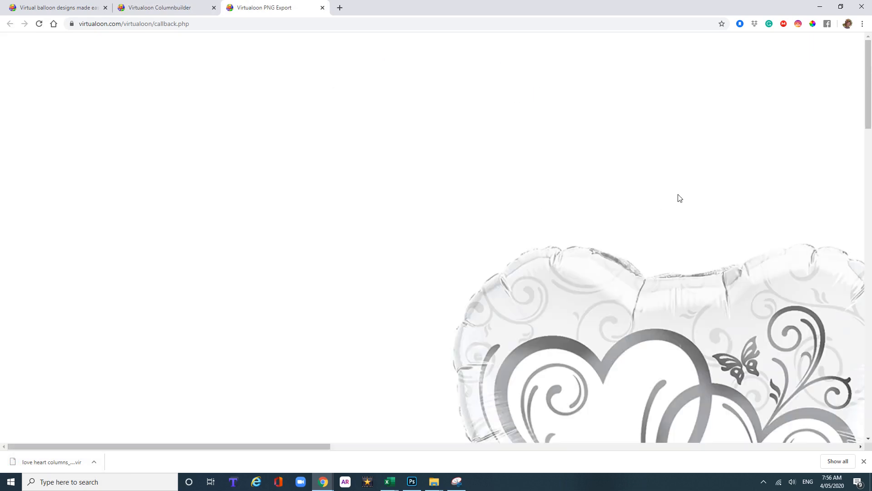
Zoom the PNG export page out to 25% and save the image of both columns to the computer.
click(865, 26)
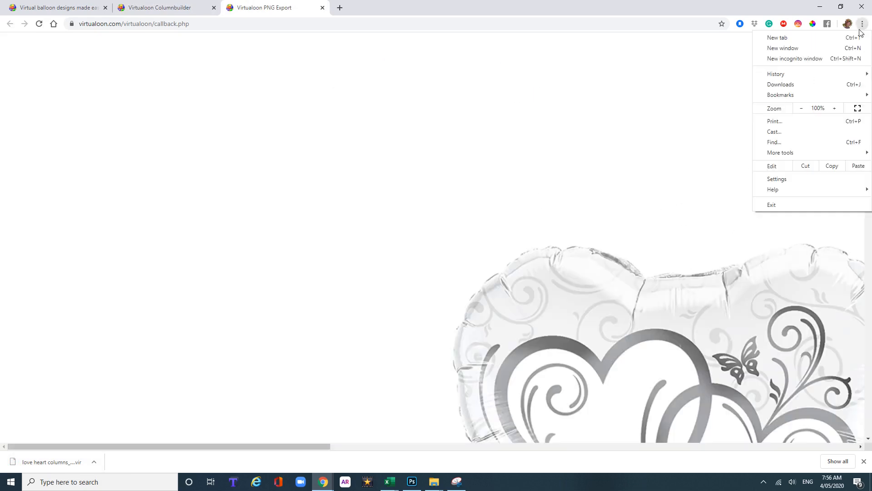
click(801, 109)
click(798, 110)
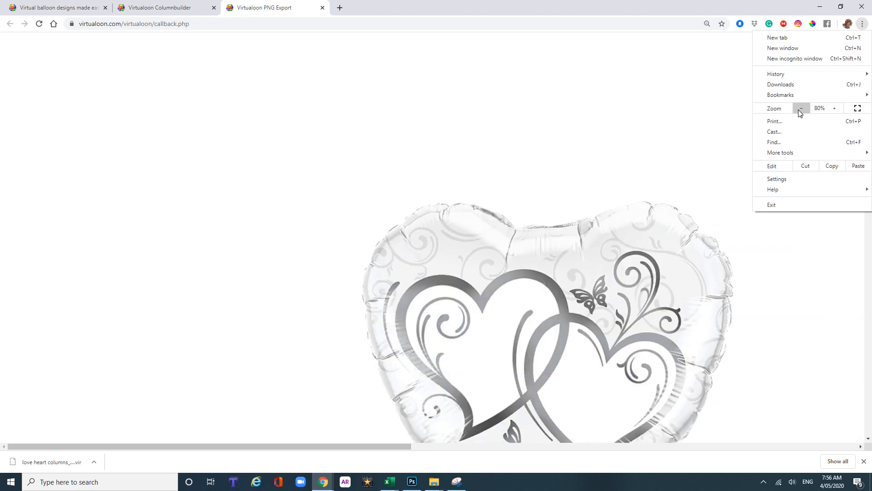
click(799, 110)
click(799, 110)
click(799, 110)
click(799, 110)
click(798, 110)
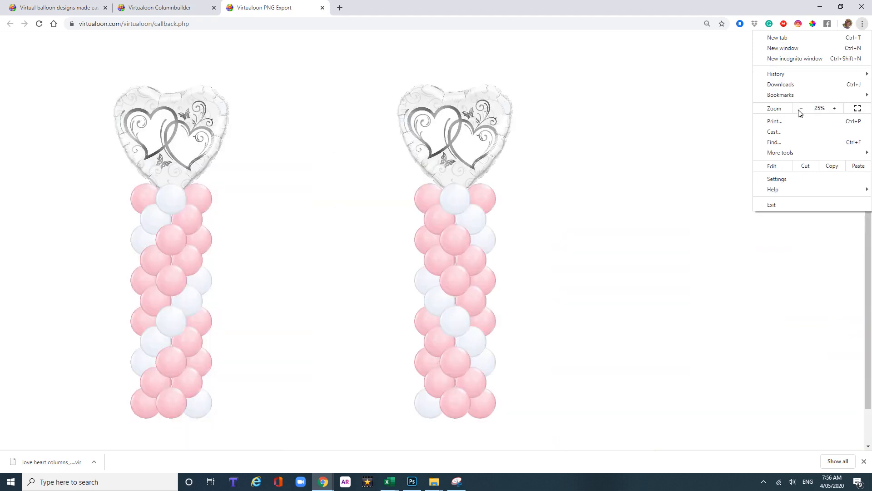
right_click(273, 189)
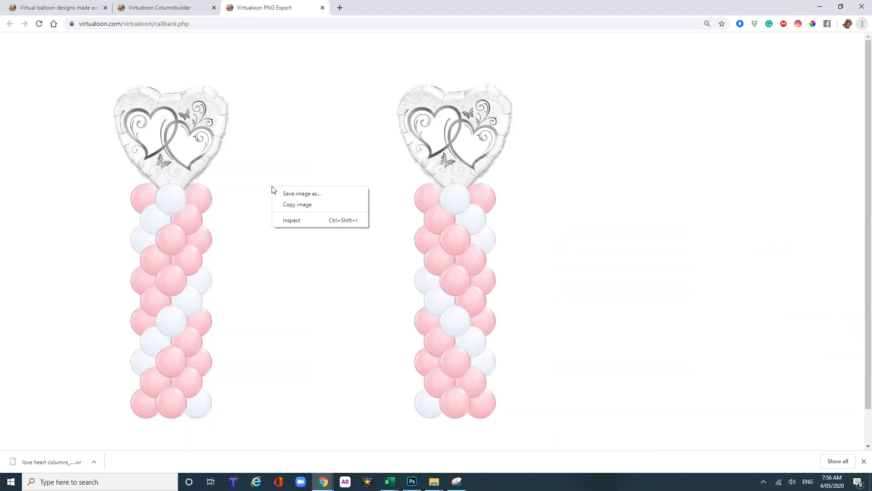
click(291, 196)
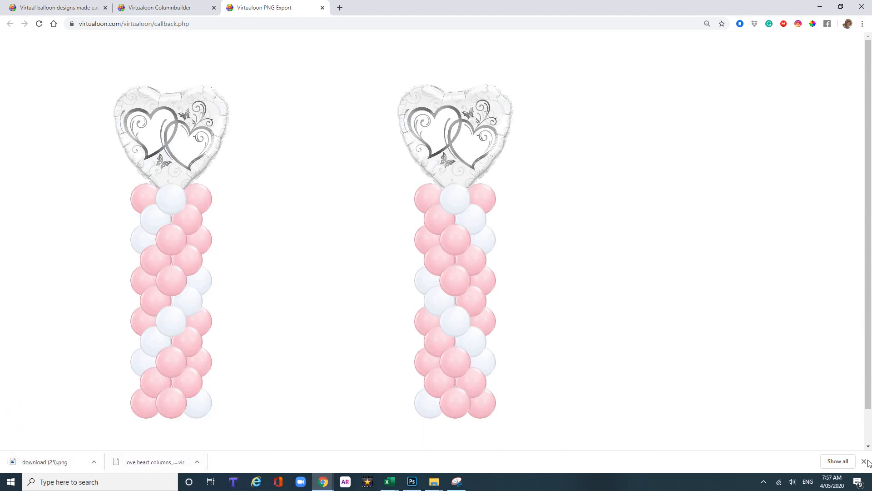
Locate the downloaded PNG in its folder, open it to check the exported columns, and close the preview.
click(836, 461)
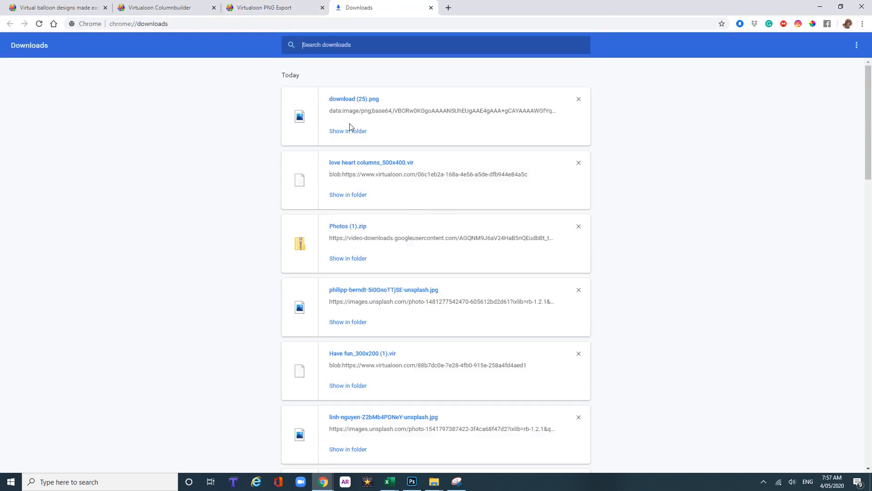
click(351, 131)
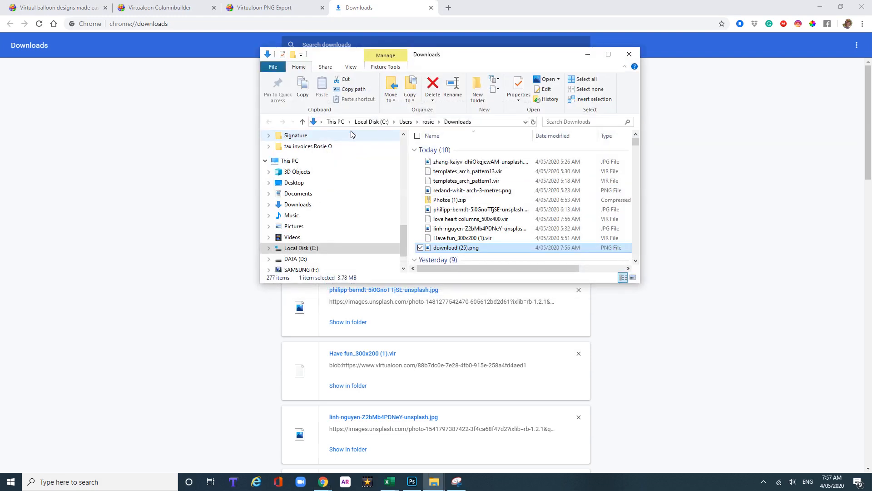
double_click(457, 247)
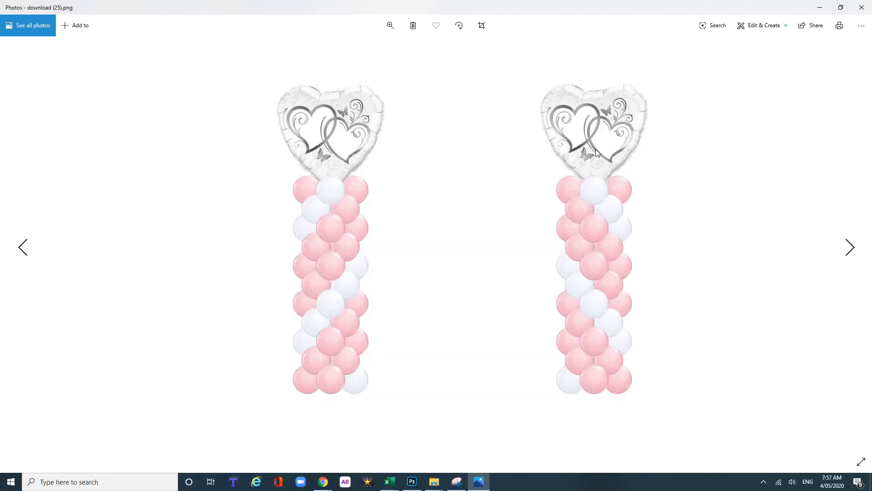
click(860, 8)
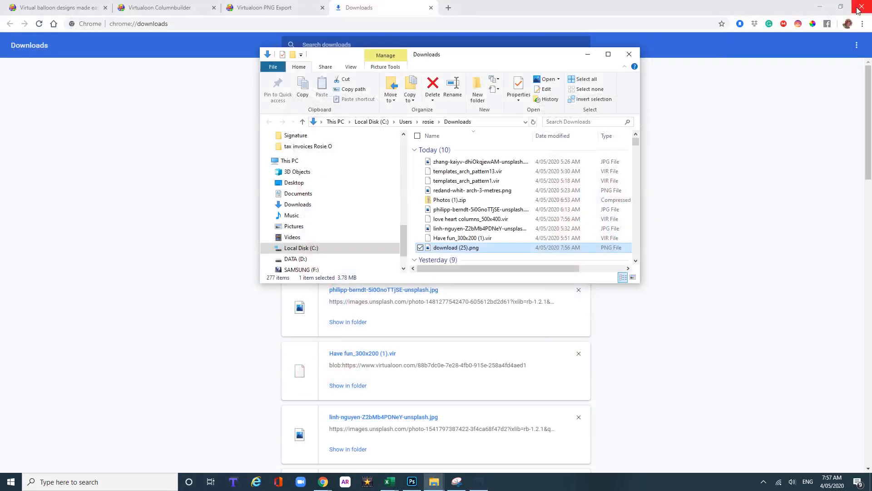
Rename the downloaded PNG file as "love heart column".
right_click(448, 251)
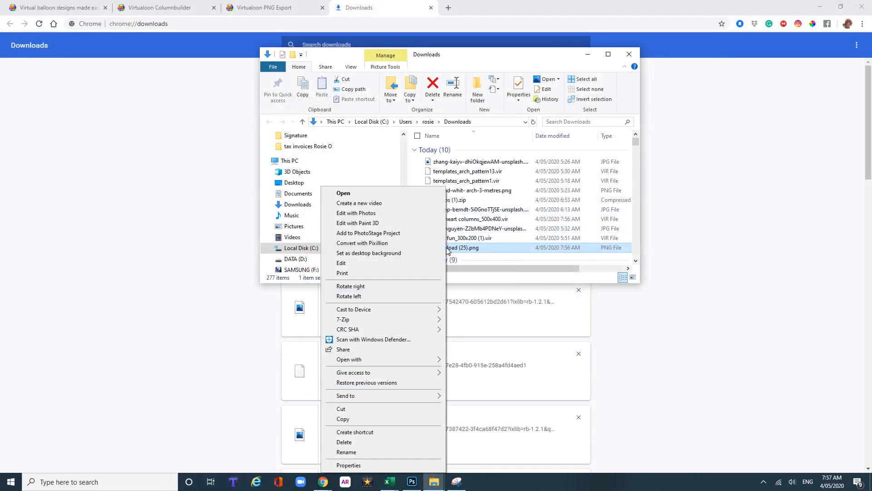
click(346, 451)
text(love heart)
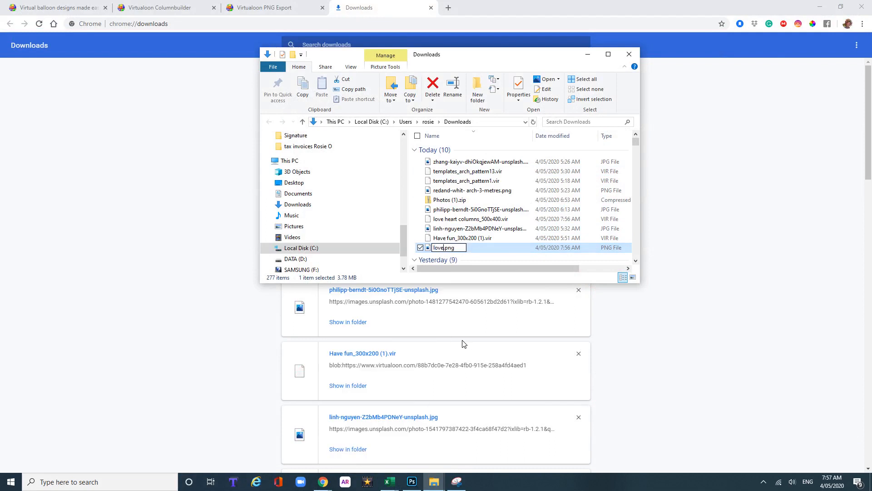
text( column)
key(Return)
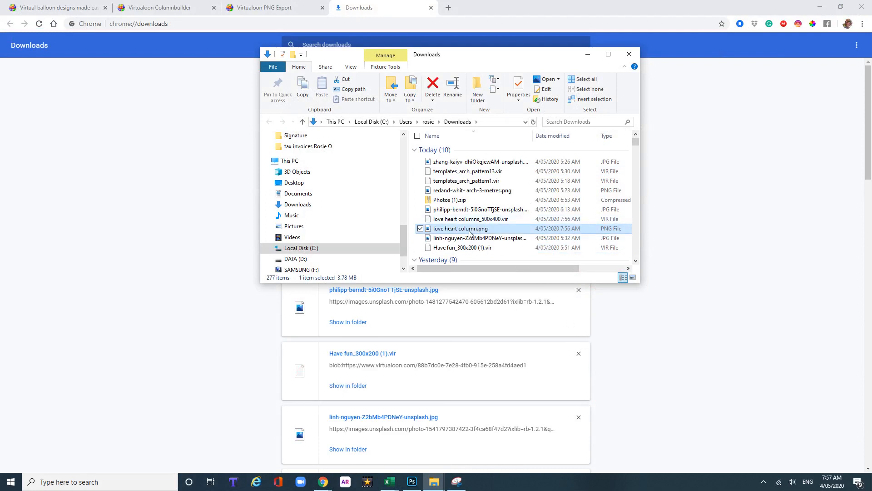
Move "love heart column.png" and "love heart columns_500x400.vir" from Downloads to the Desktop and close the folder window.
drag(471, 230, 332, 188)
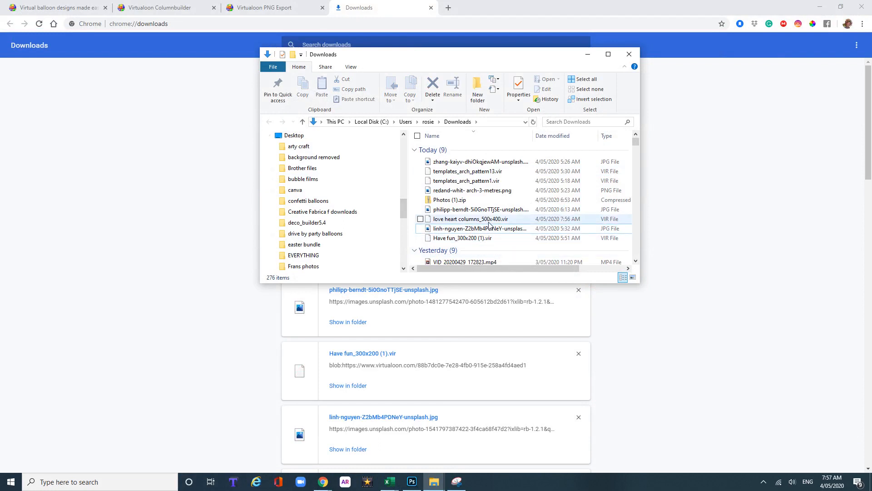
drag(489, 221, 307, 173)
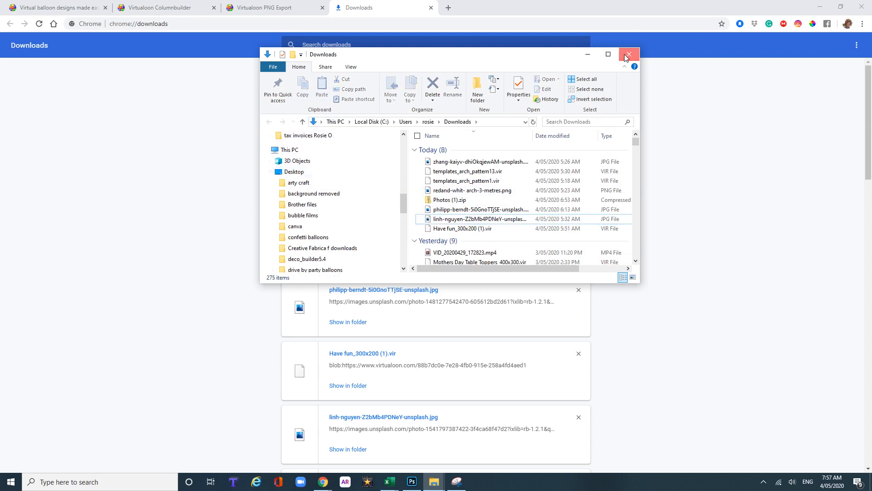
click(629, 54)
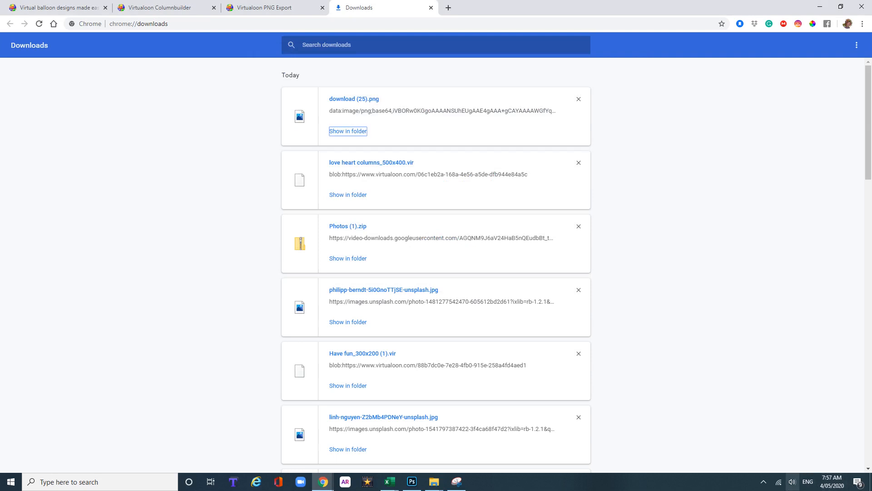
click(764, 484)
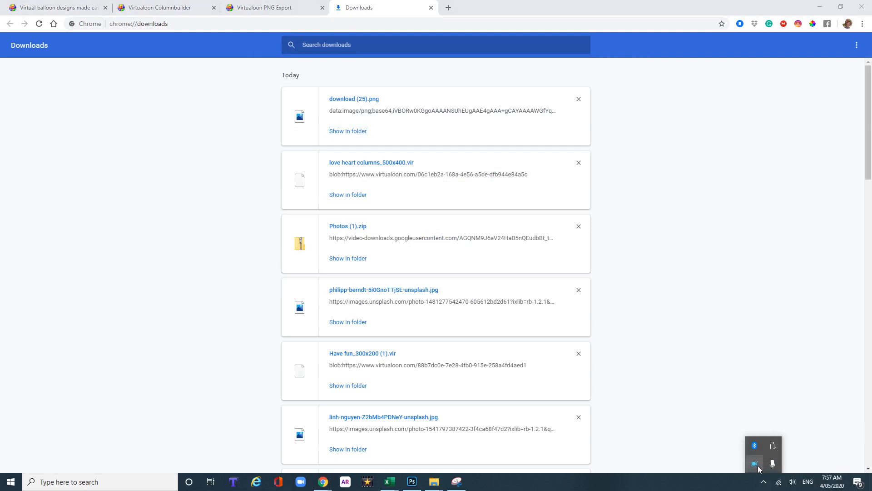
click(758, 465)
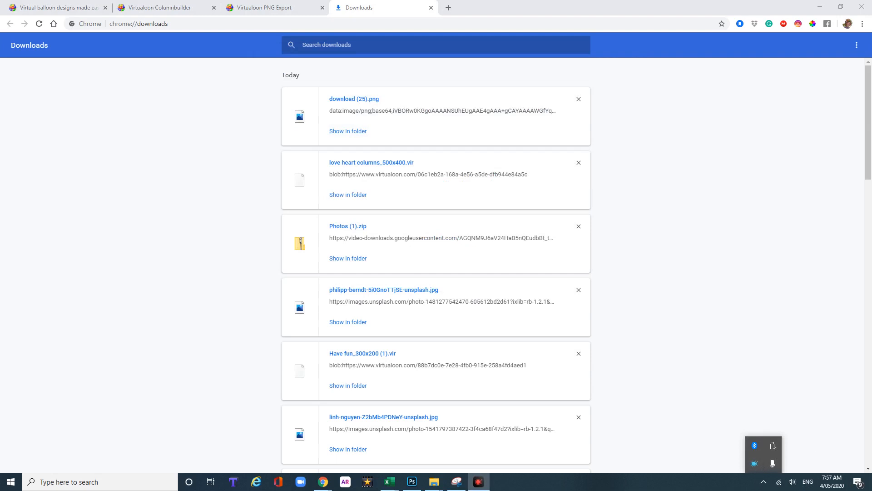
drag(650, 134, 456, 131)
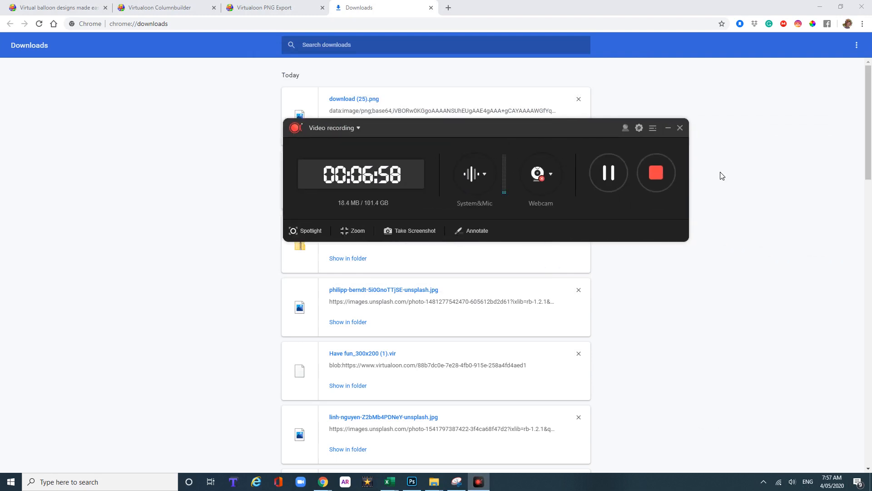
drag(527, 133, 606, 350)
Close the browser's Downloads page and the PNG export page to return to the column builder.
click(351, 12)
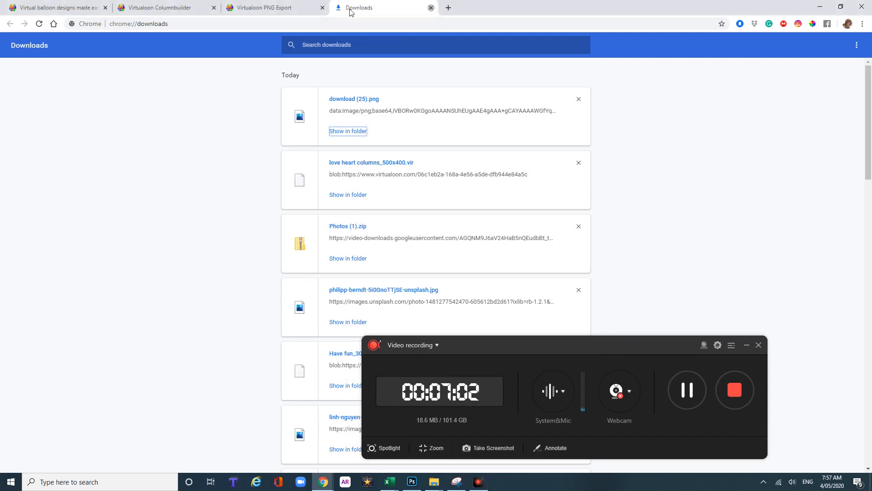
key(ctrl+w)
click(322, 8)
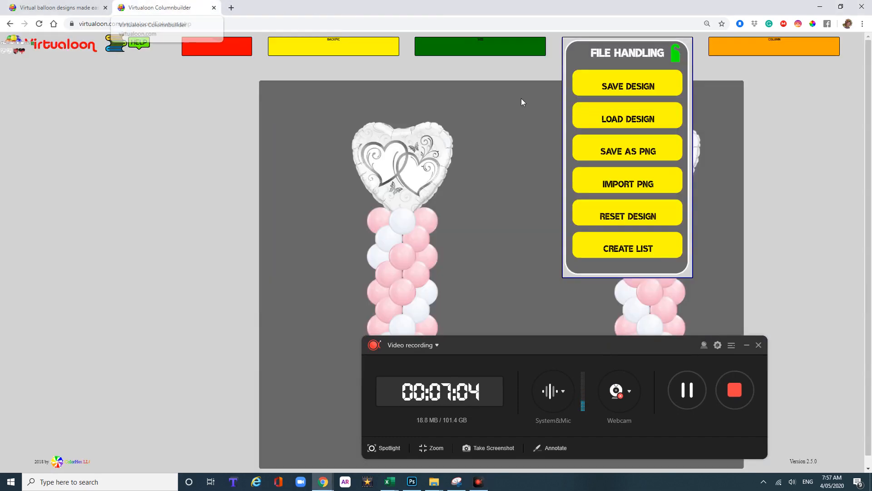
Restore the column builder page's browser zoom to 100%.
click(862, 25)
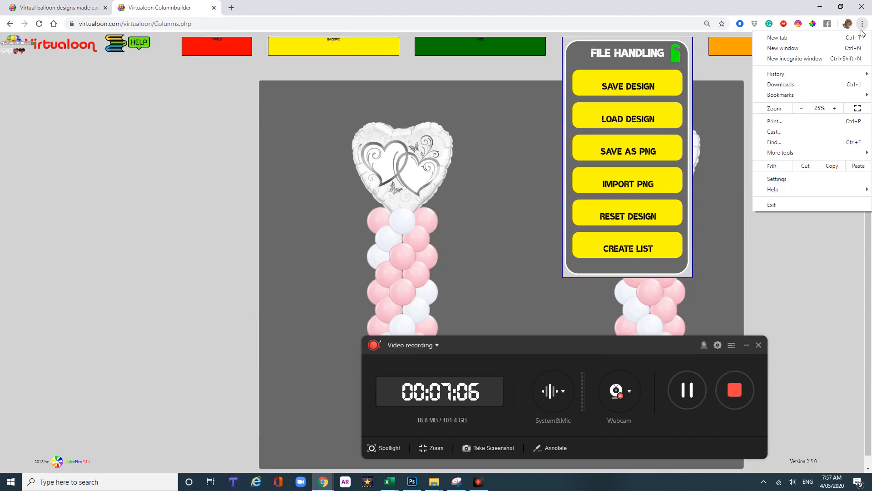
click(834, 108)
click(834, 108)
click(834, 108)
click(835, 108)
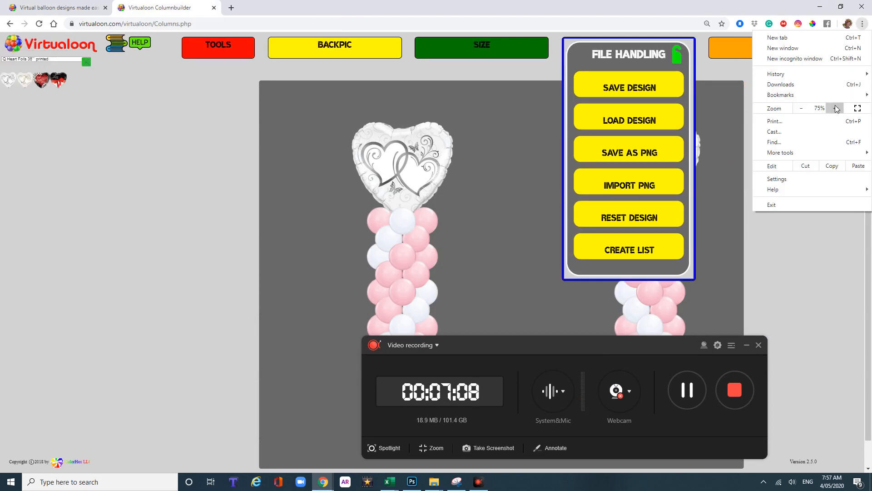
click(836, 108)
click(836, 108)
click(835, 108)
click(808, 268)
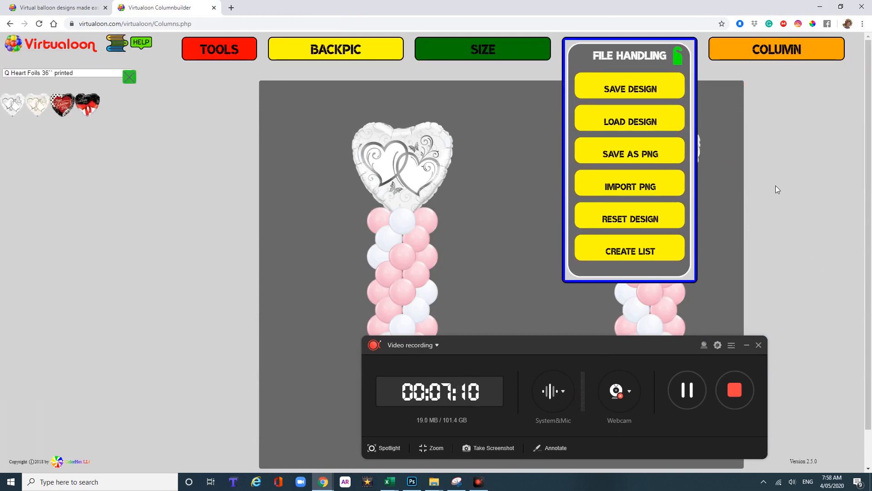
Reload the column builder page, discarding the design on the canvas.
drag(553, 344, 111, 354)
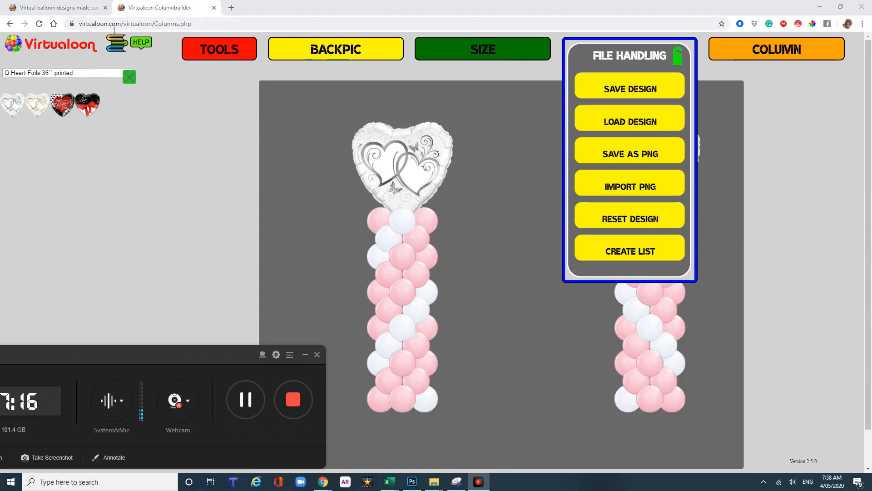
click(39, 24)
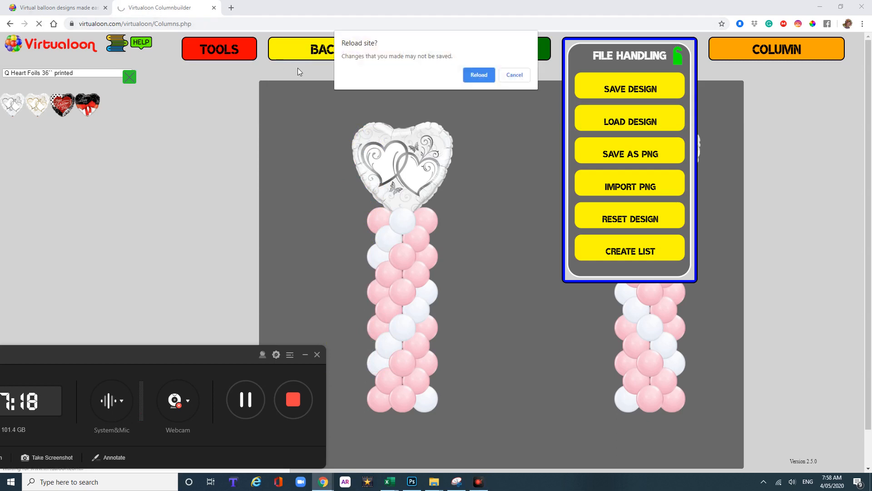
click(480, 74)
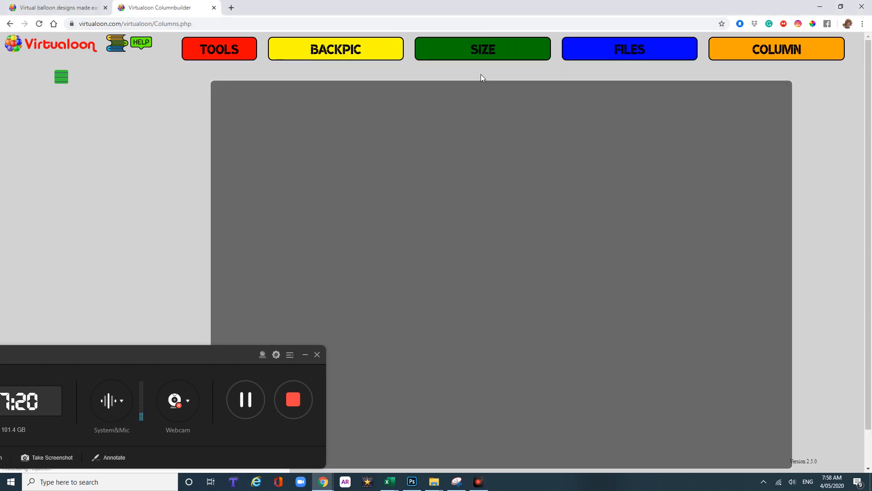
Load the saved design "love heart columns_500x400.vir" from the Desktop.
mouse_move(660, 66)
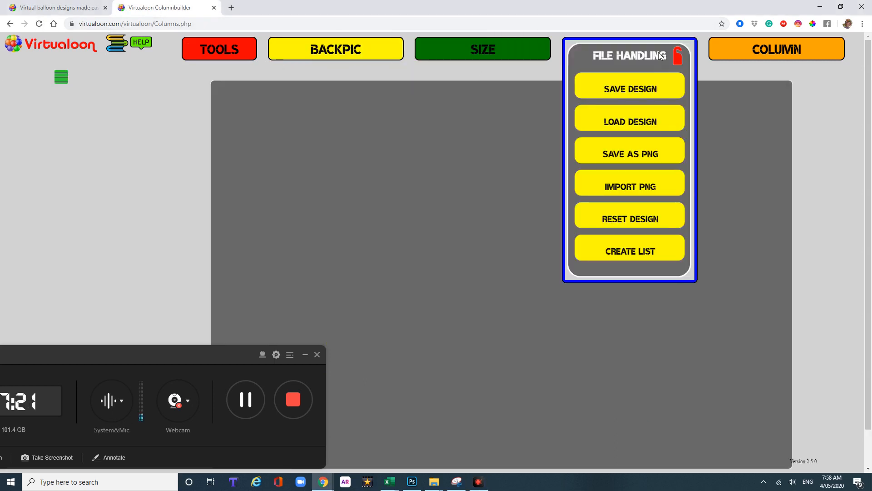
click(648, 126)
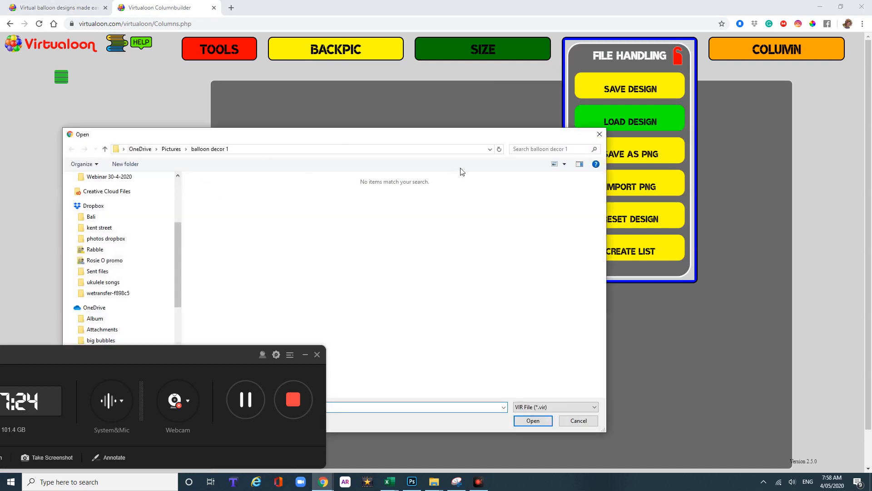
drag(529, 137, 533, 87)
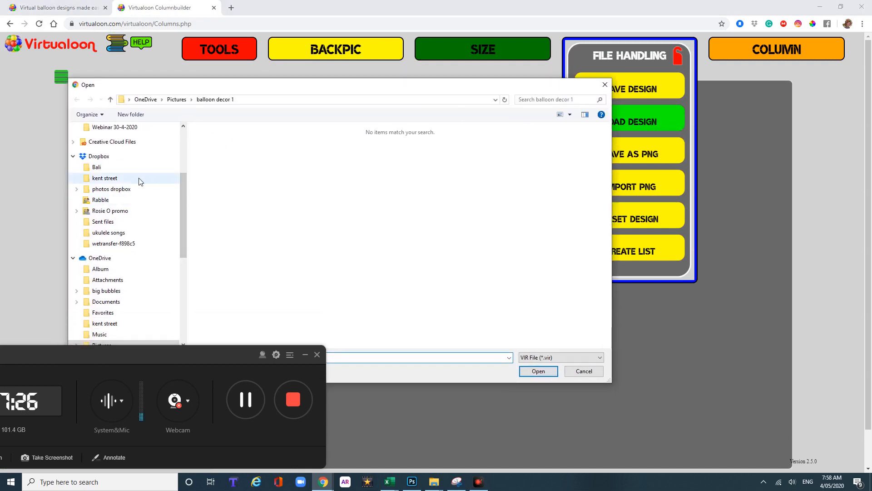
scroll(139, 179, up, 4)
click(113, 146)
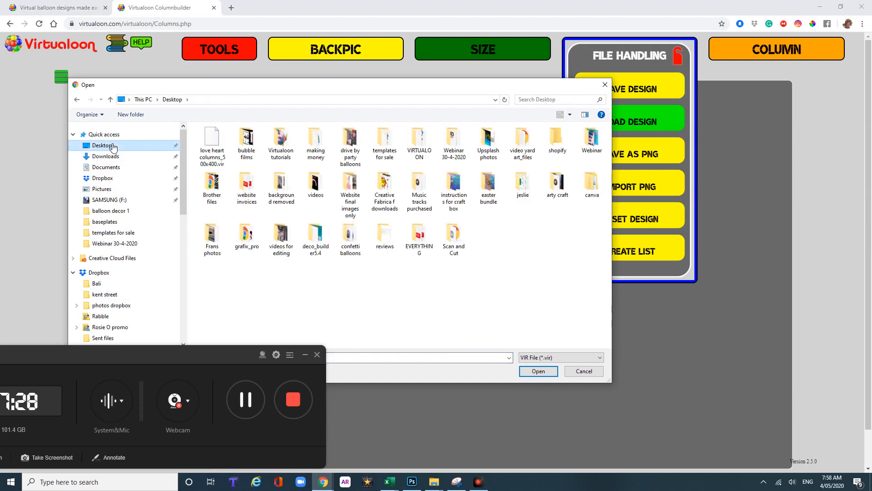
click(212, 148)
click(527, 371)
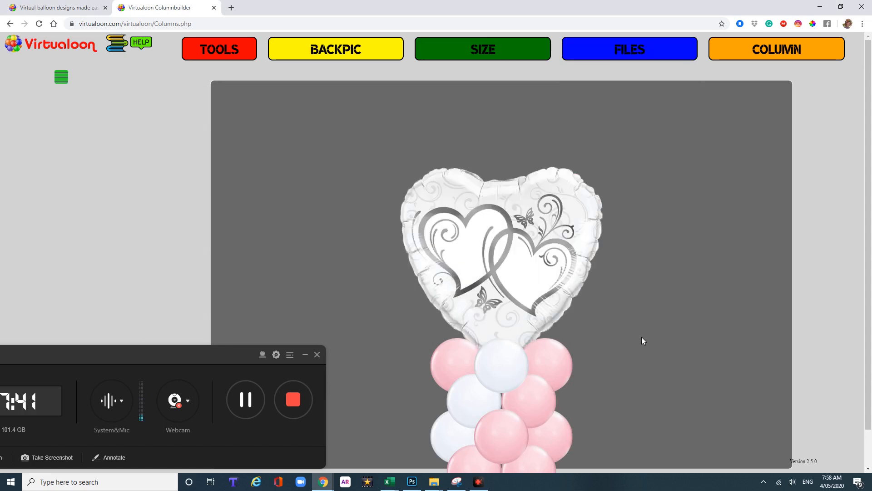
drag(209, 358, 871, 312)
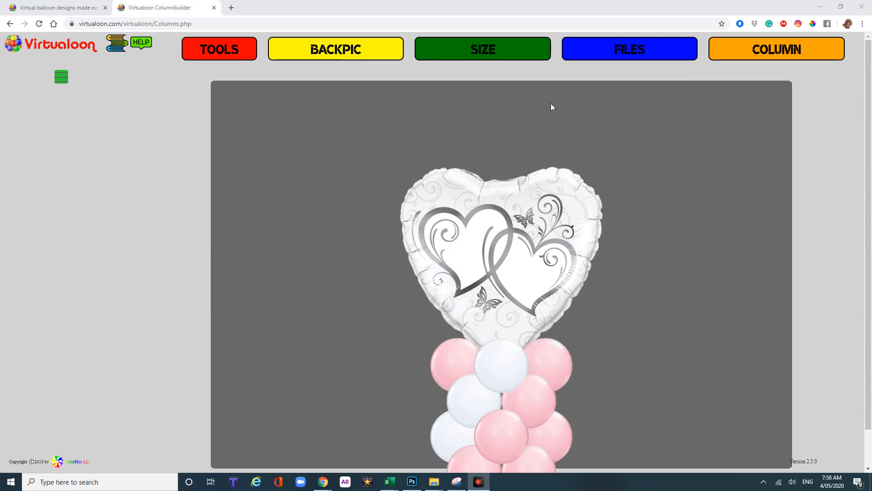
Resize the design area to 500 cm wide and 320 cm high.
mouse_move(509, 54)
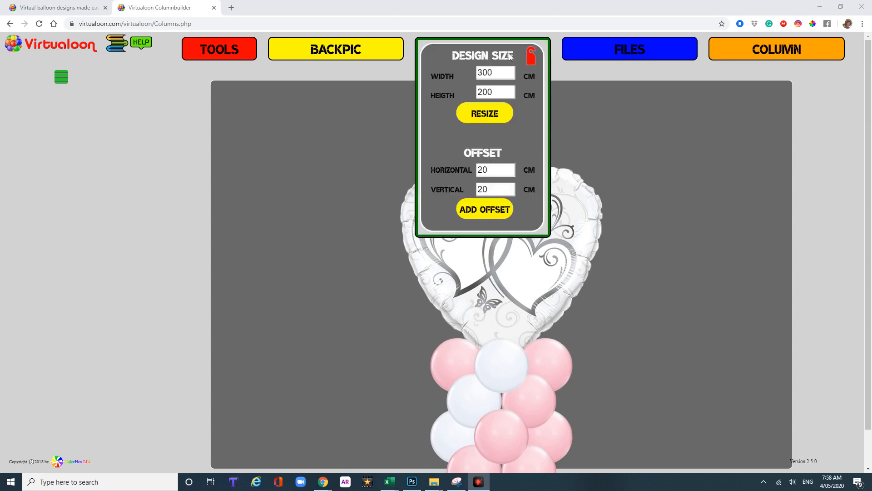
click(486, 76)
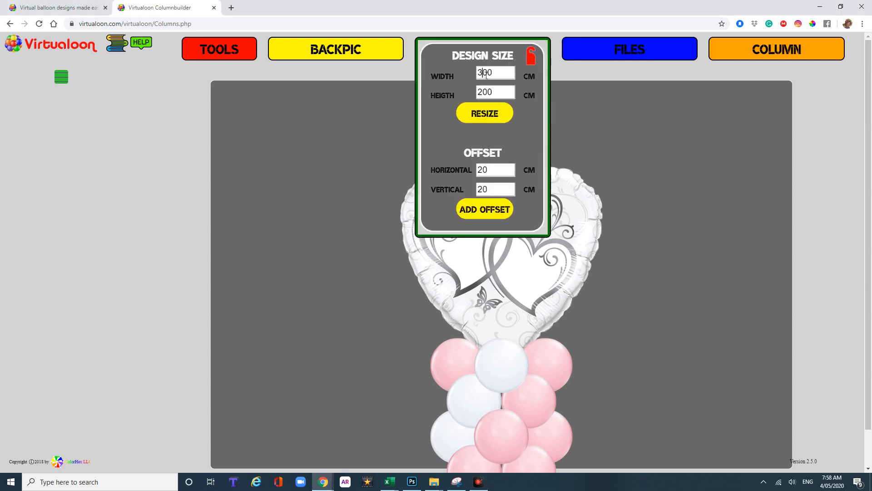
key(BackSpace)
text(5)
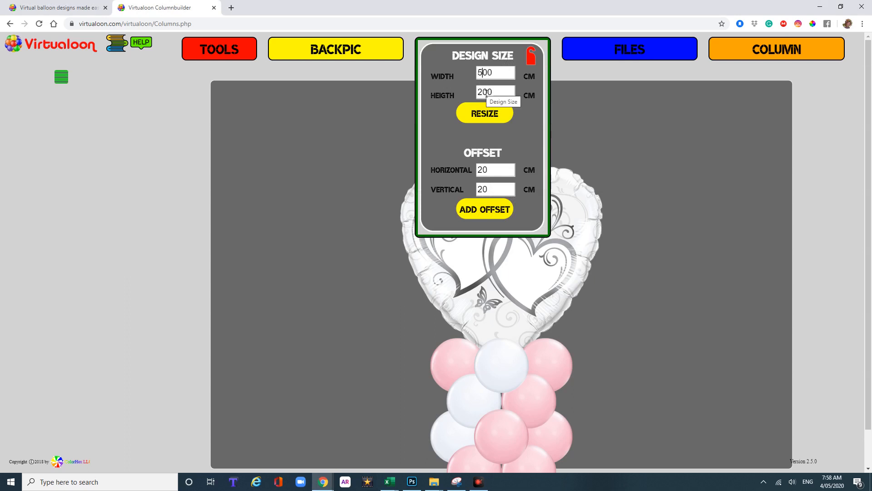
click(485, 93)
text(2)
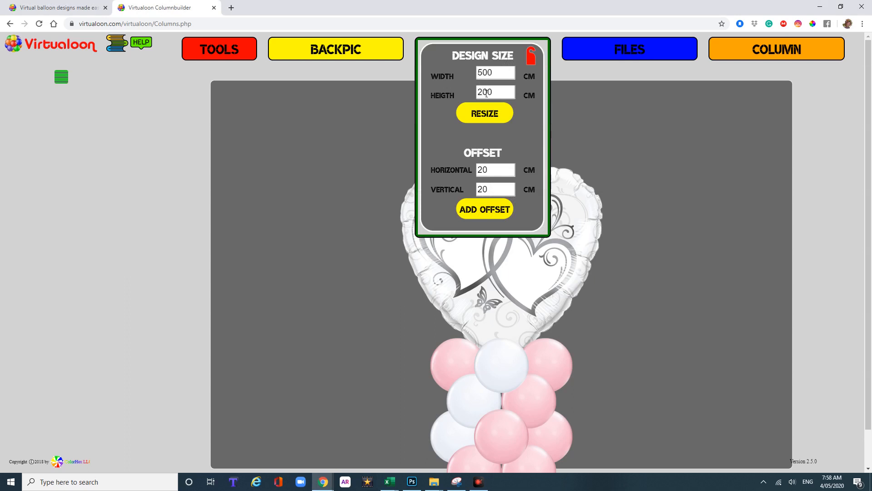
text(3)
click(485, 114)
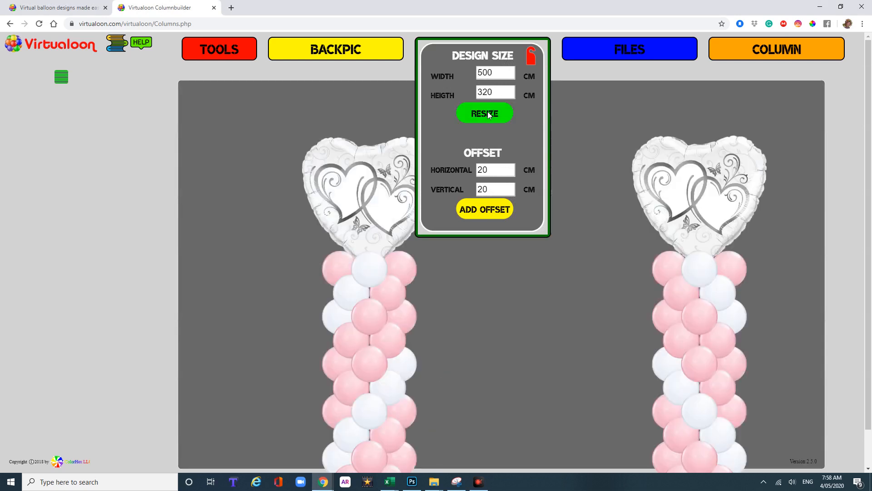
click(489, 114)
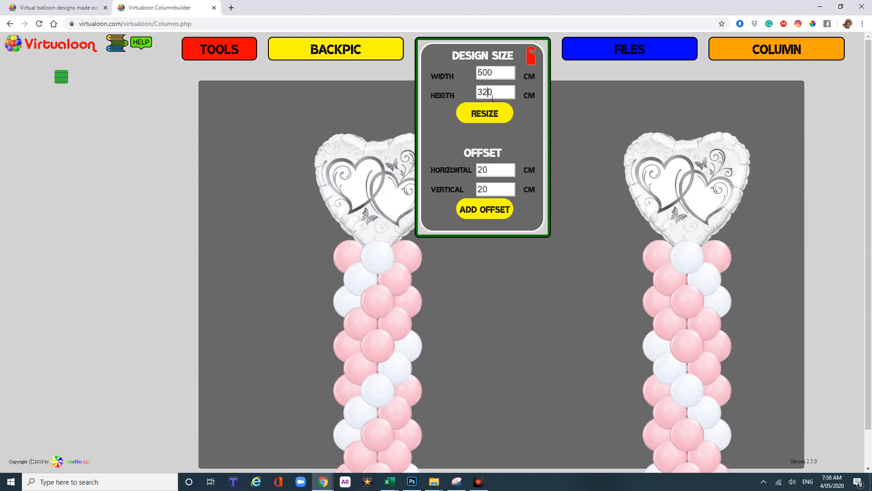
Set the design area's height to 350 cm and apply the new size.
key(BackSpace)
key(BackSpace)
key(BackSpace)
text(035)
click(484, 113)
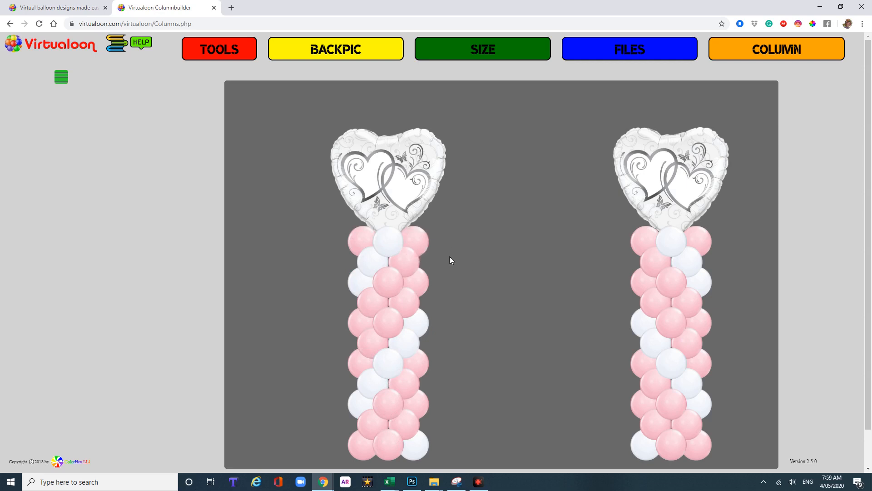
Create a colorbutton from a pink balloon in the left column and place it in the canvas's upper-left corner.
click(420, 244)
click(414, 242)
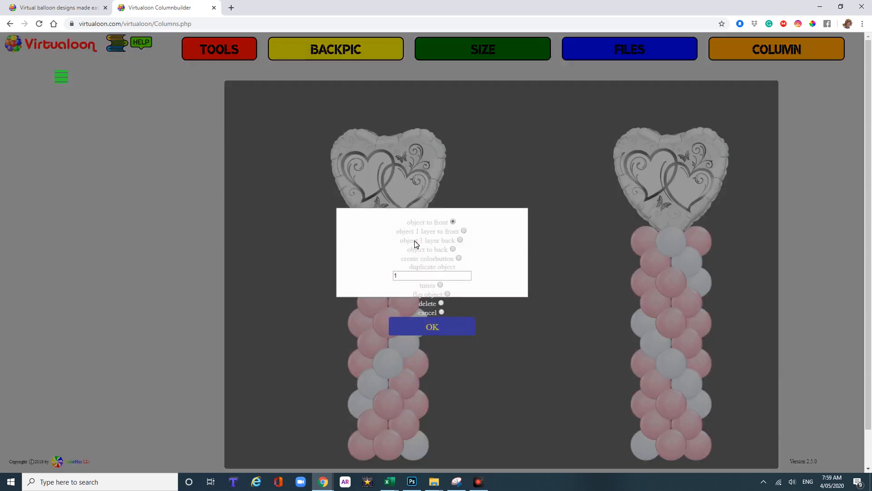
click(458, 258)
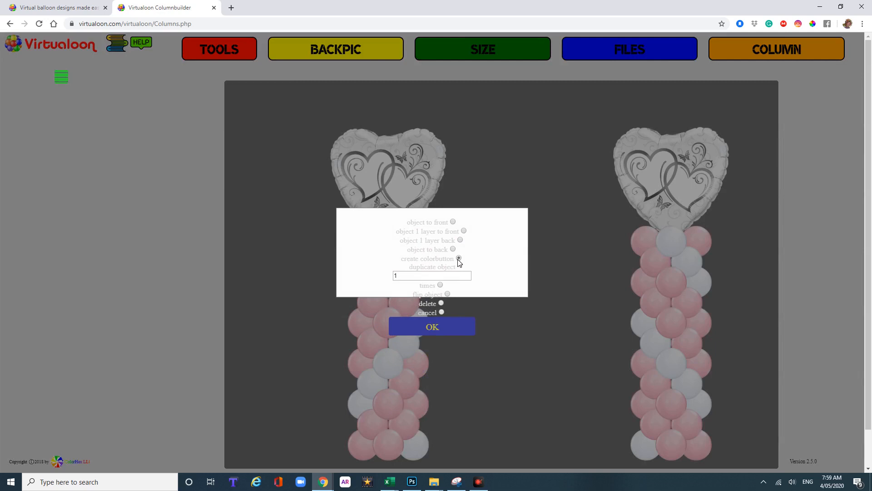
click(448, 326)
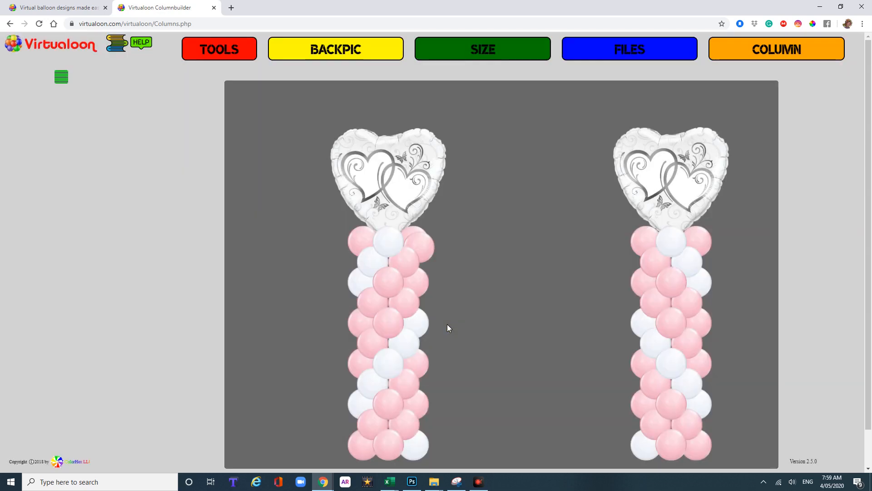
click(428, 254)
click(421, 247)
drag(419, 247, 252, 131)
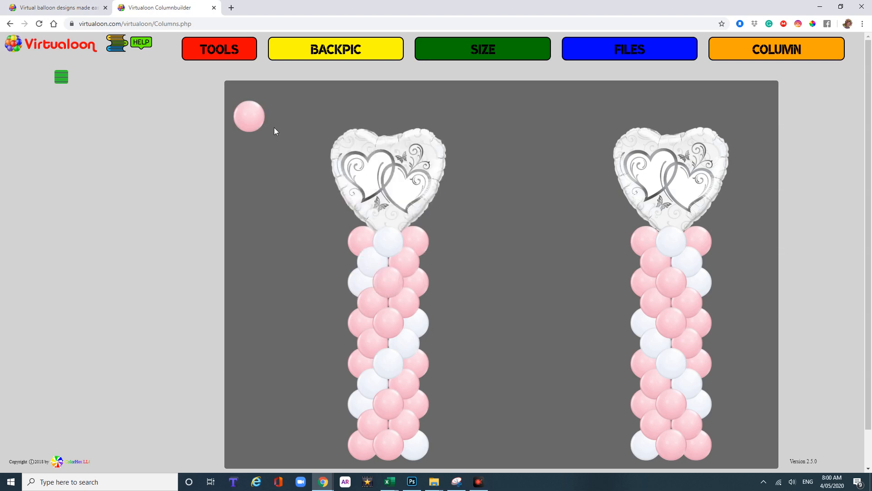
click(670, 57)
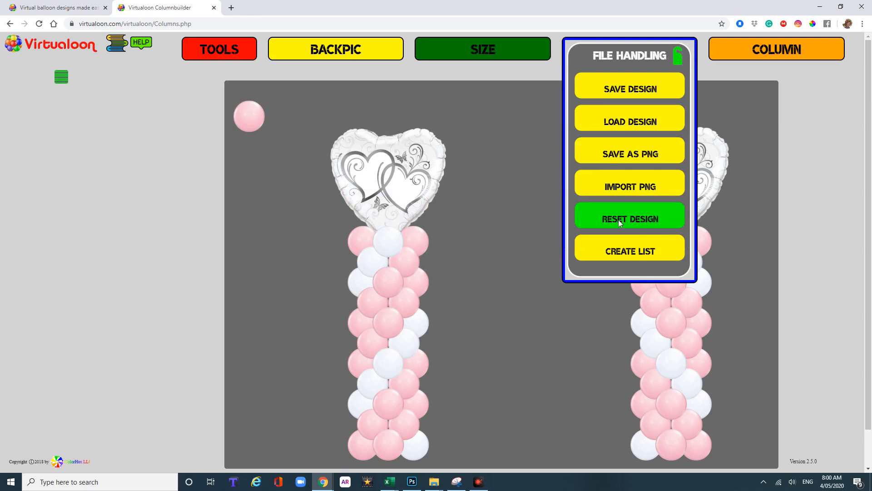
click(677, 57)
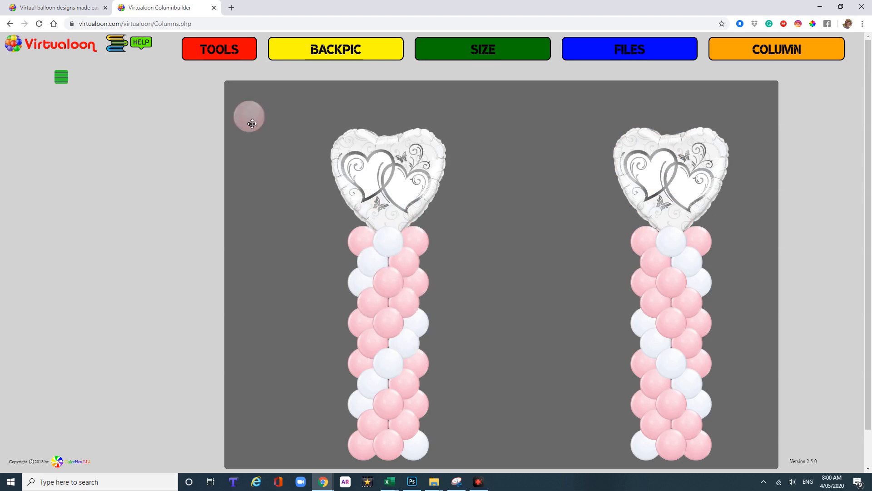
Create a colorbutton from the left column's top white balloon and place it just below the pink colorbutton.
click(389, 246)
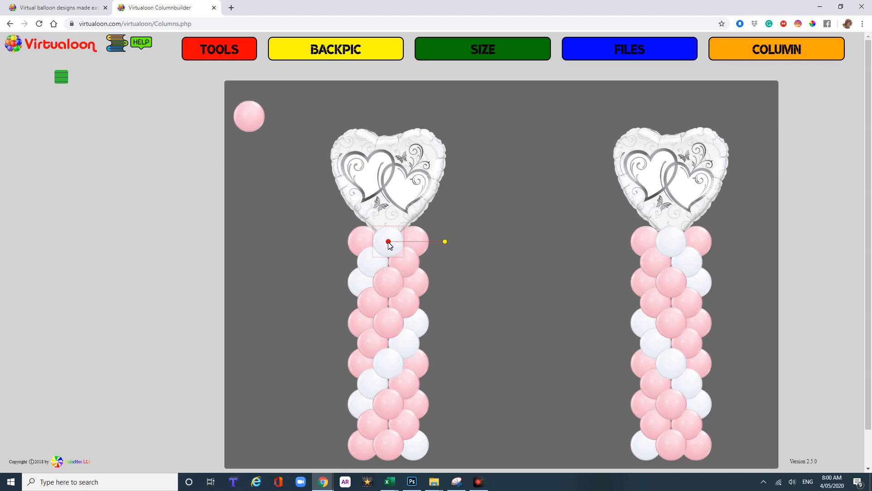
click(389, 241)
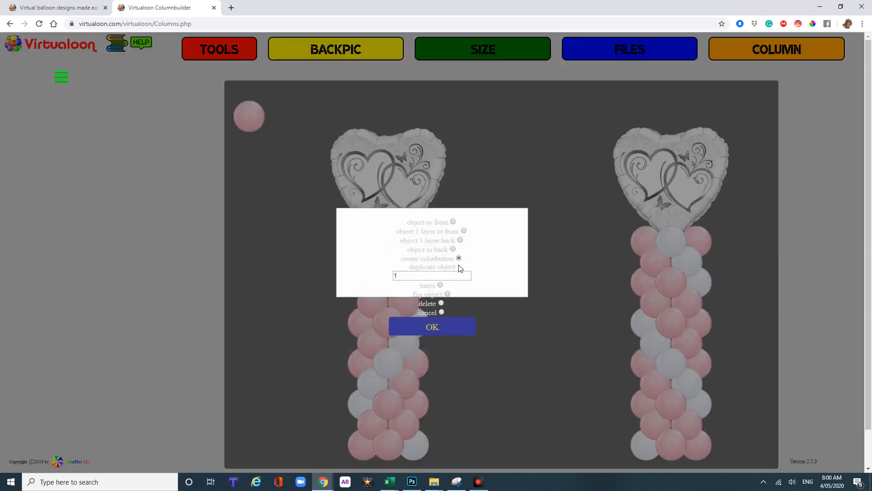
click(435, 331)
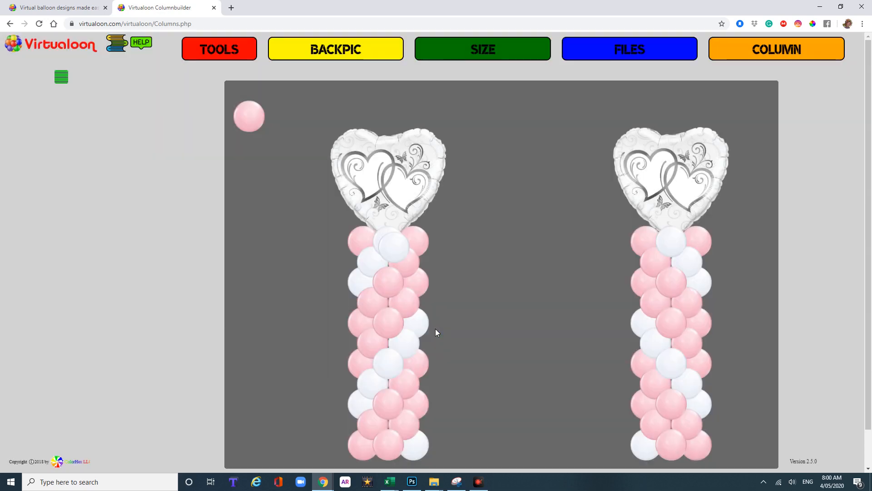
drag(399, 255, 249, 156)
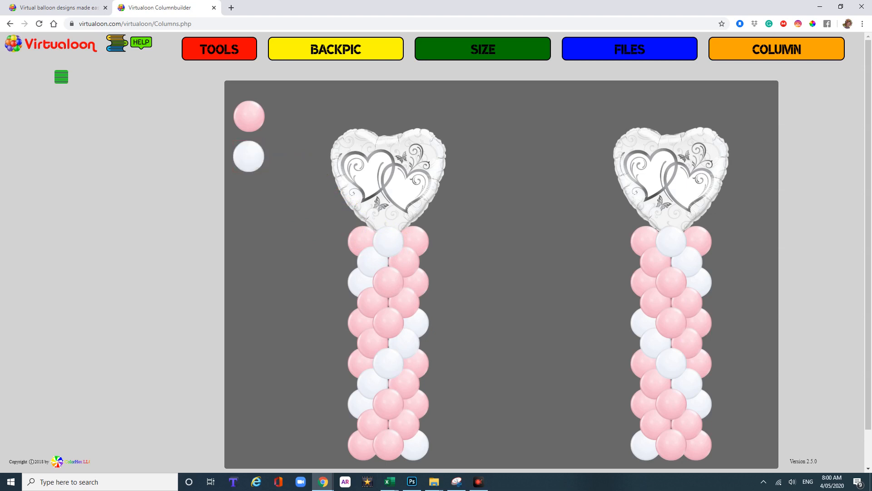
key(F10)
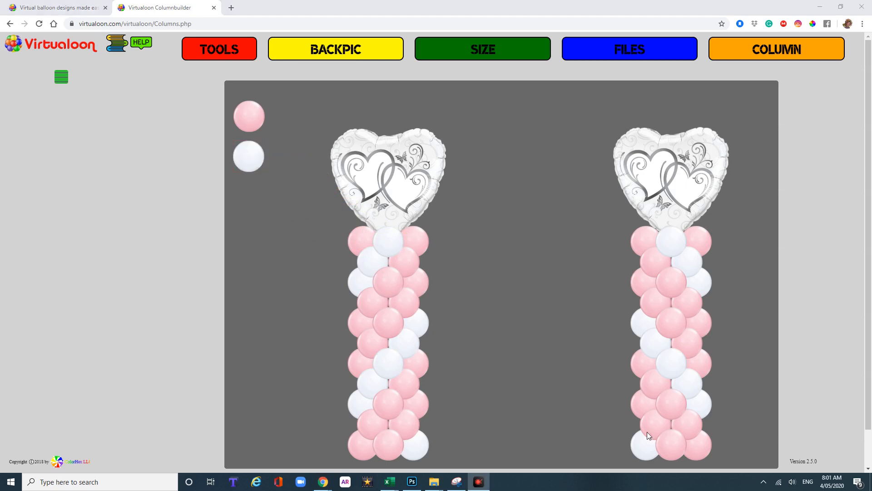
Create a colorbutton from the left column's heart topper and place it in the empty area beside that column.
click(391, 185)
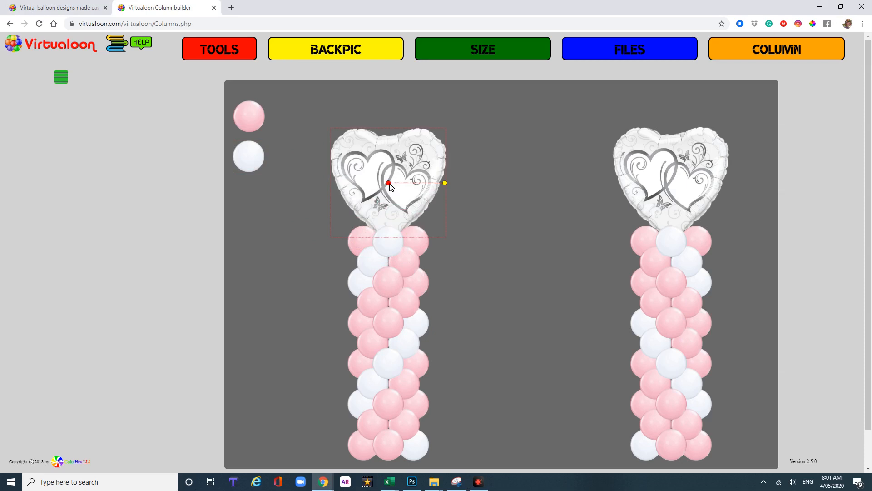
click(388, 184)
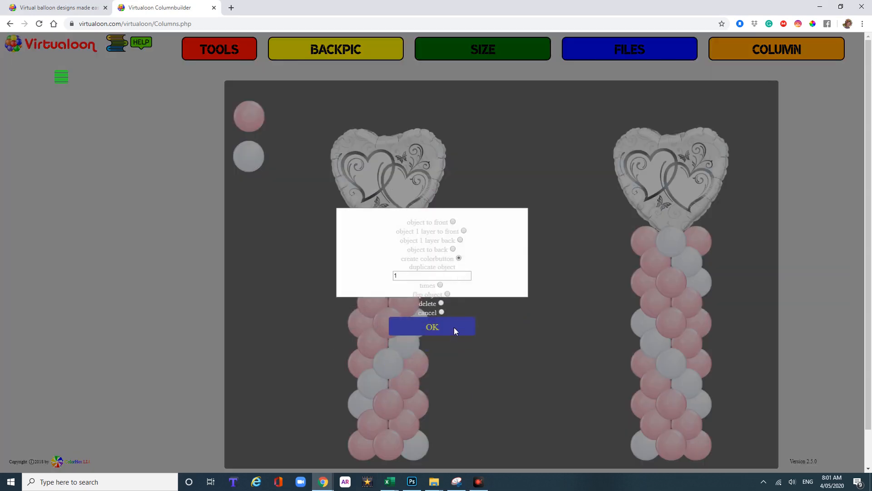
click(455, 325)
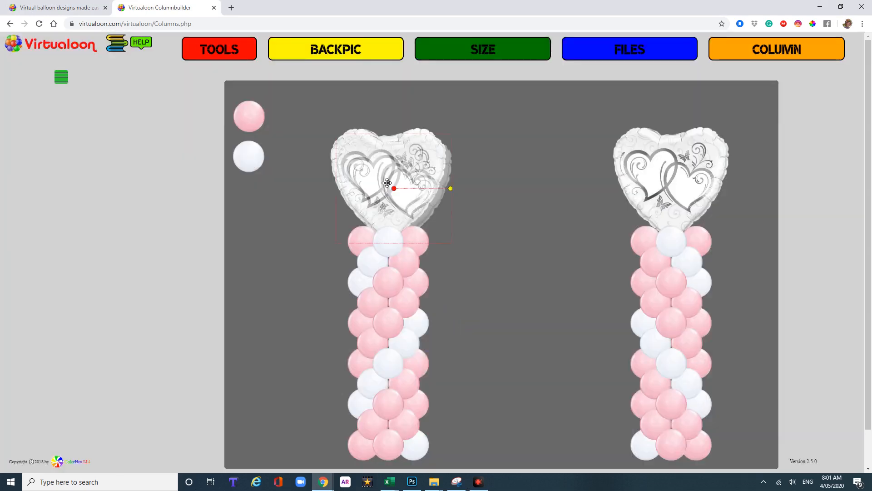
drag(386, 183, 280, 283)
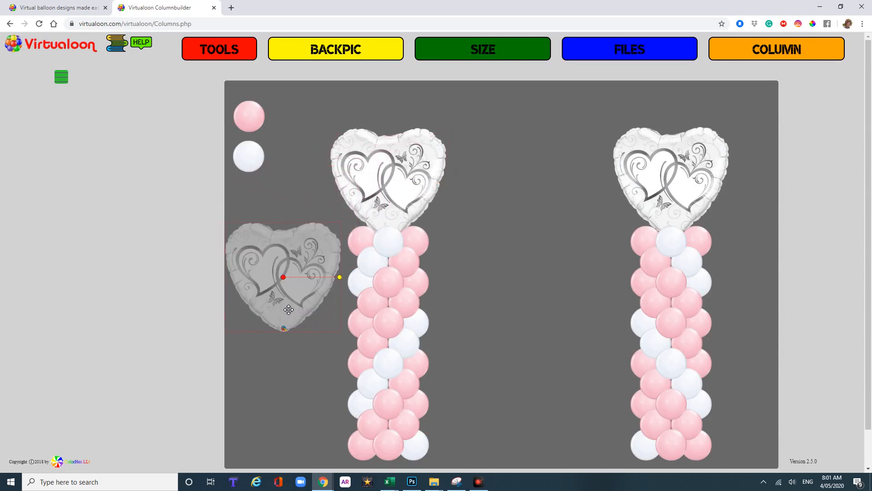
click(486, 310)
Open the balloon catalogue at Q Round 11'' Chevron and replace the pink colorbutton's balloon with the black and green chevron one.
click(62, 77)
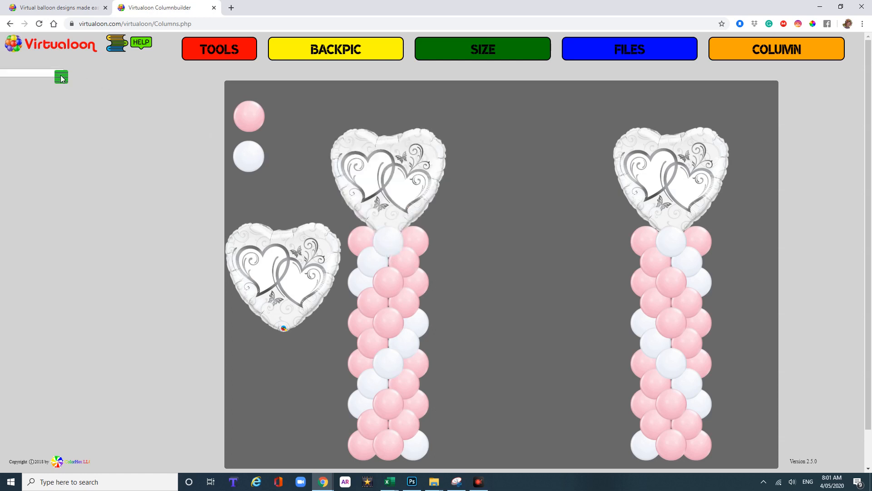
click(108, 73)
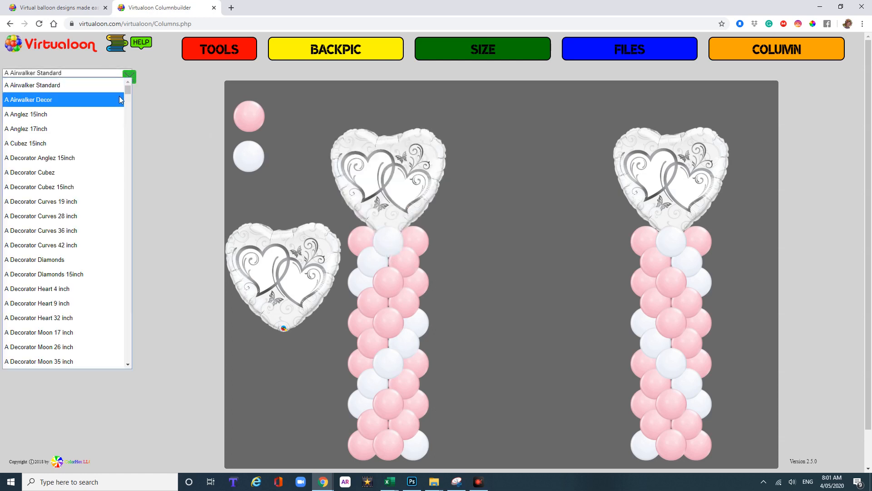
drag(126, 92, 121, 285)
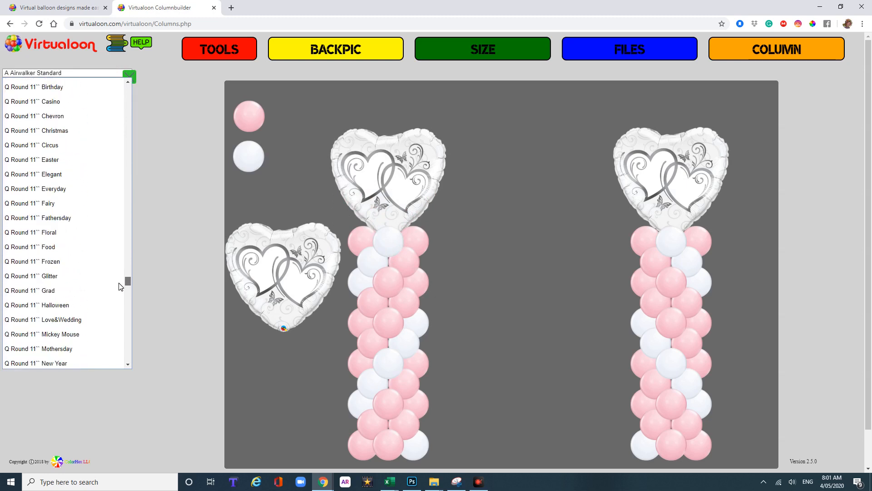
click(74, 116)
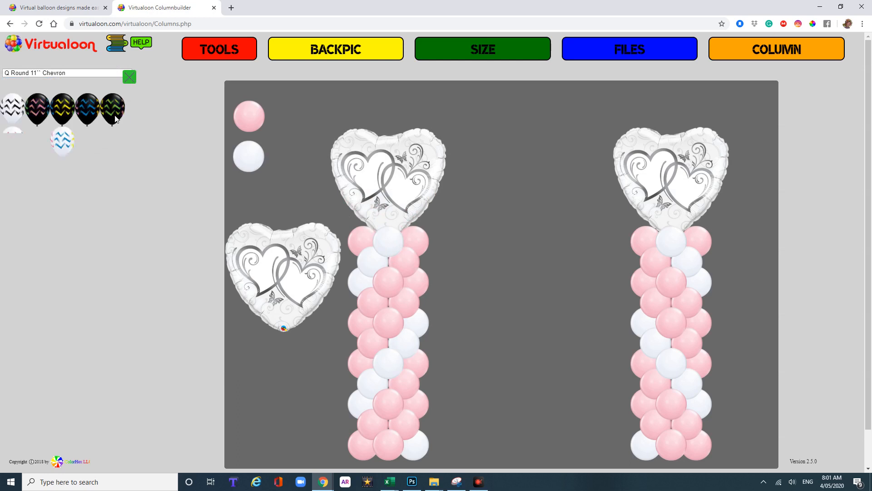
drag(108, 107, 246, 119)
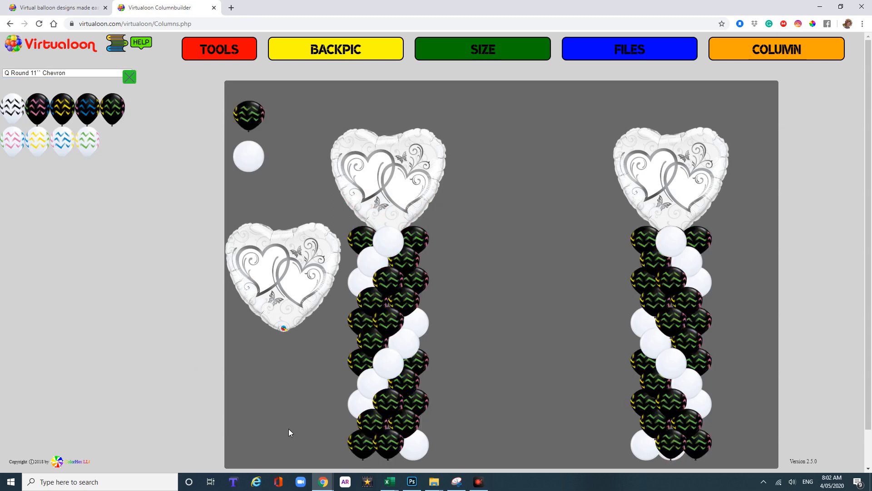
Switch the catalogue to Q Round 11'' Standard and replace the chevron colorbutton's balloon with the round pink one.
click(100, 75)
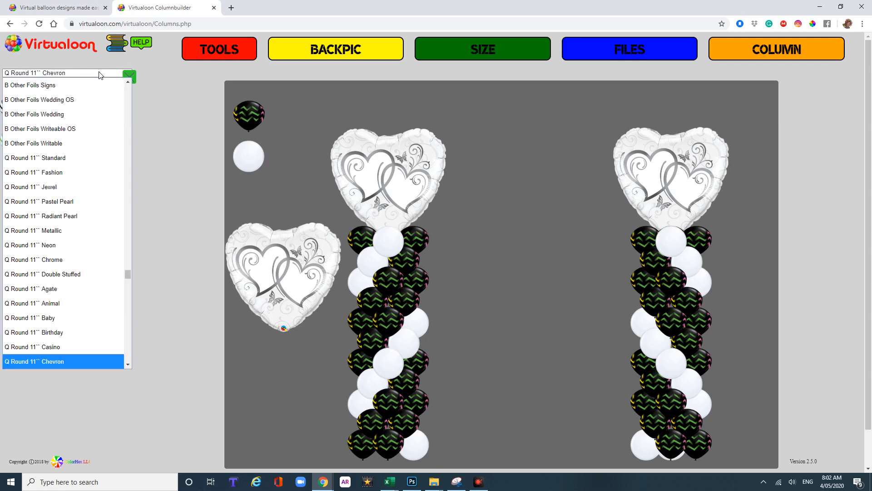
click(127, 82)
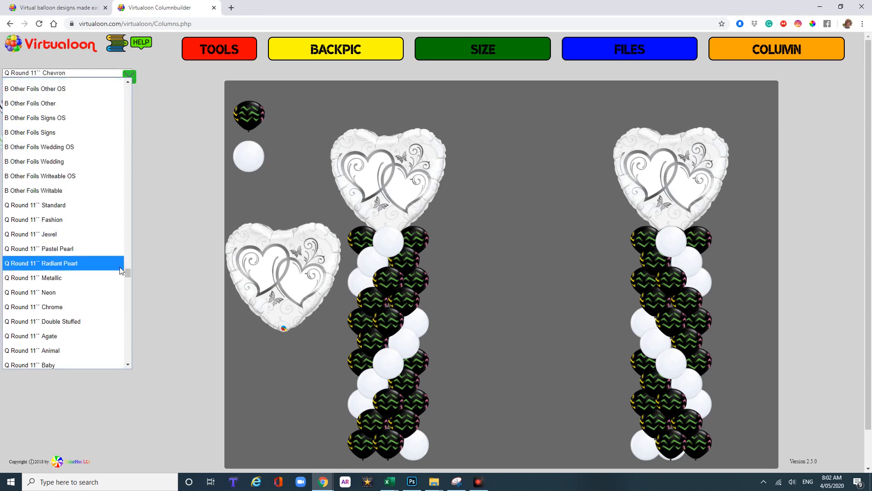
mouse_move(129, 274)
mouse_down()
mouse_move(129, 284)
mouse_move(132, 275)
mouse_up()
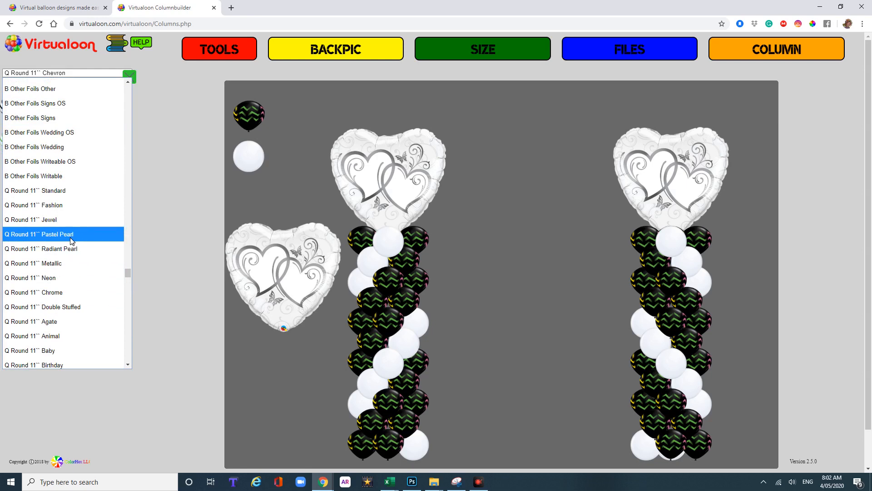
click(72, 190)
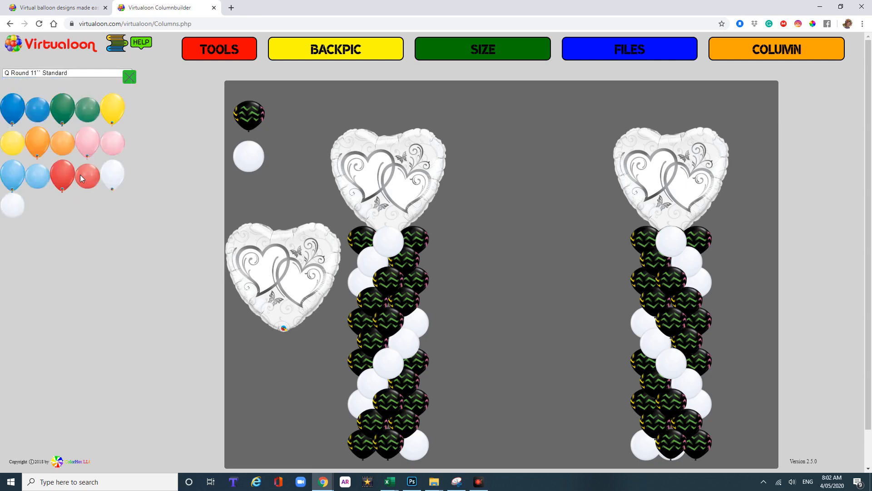
drag(115, 143, 248, 117)
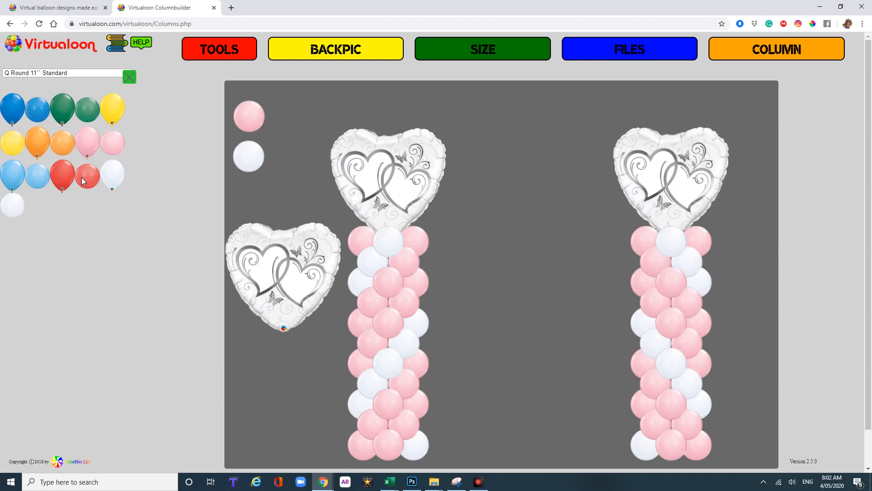
Recolor the white spiral with the round red balloon and the pink balloons with the round blue one through their colorbuttons.
drag(89, 182, 248, 157)
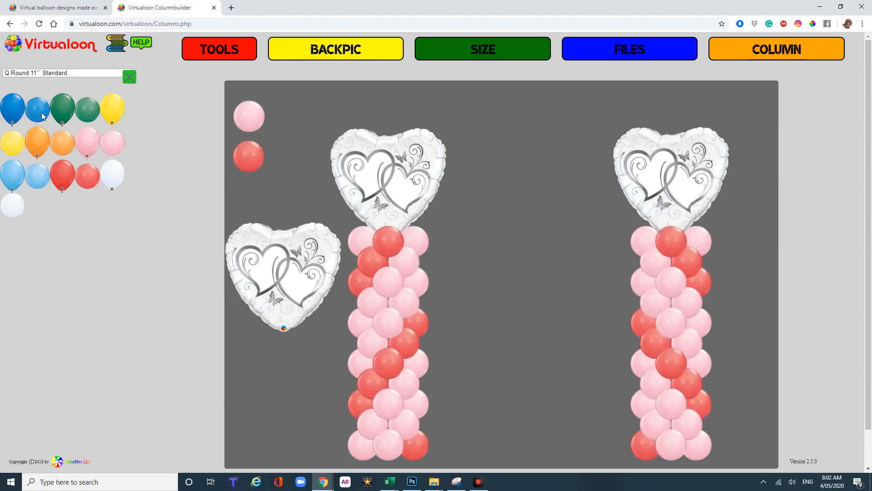
drag(43, 115, 249, 118)
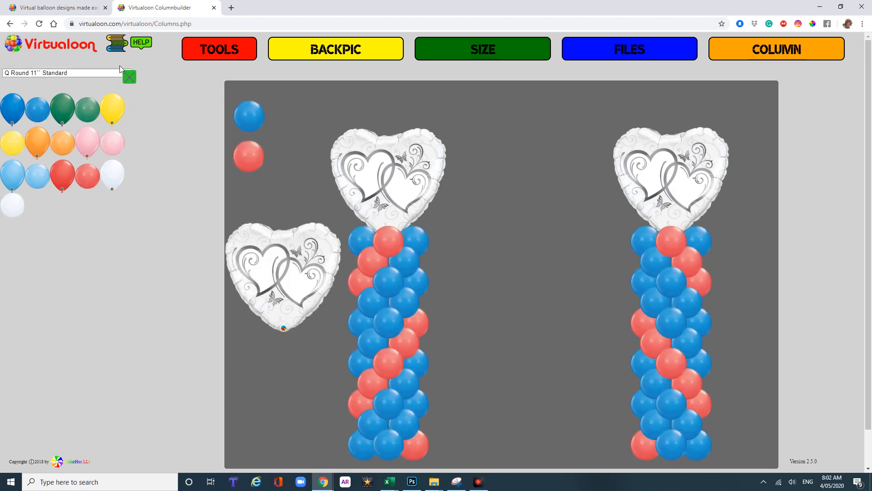
Switch the balloon catalogue to Q Heart Foils 36'' solid color and replace the heart colorbutton's balloon with the plain white heart.
click(105, 72)
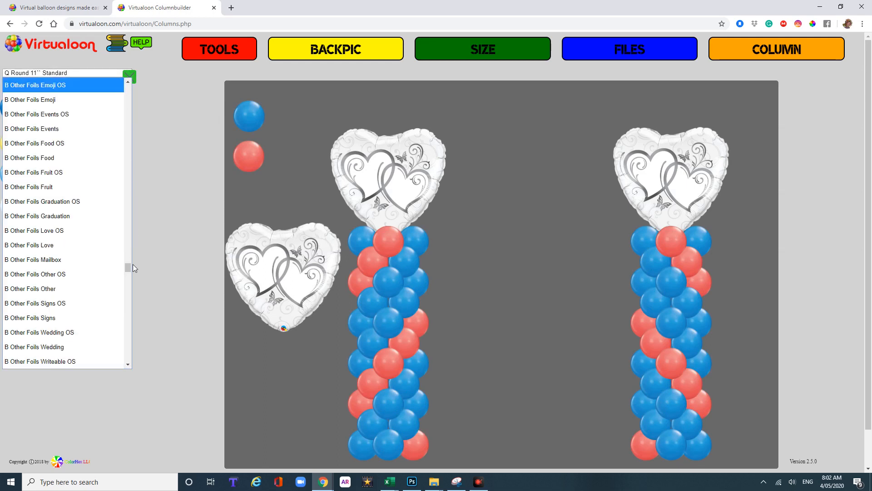
drag(127, 268, 134, 369)
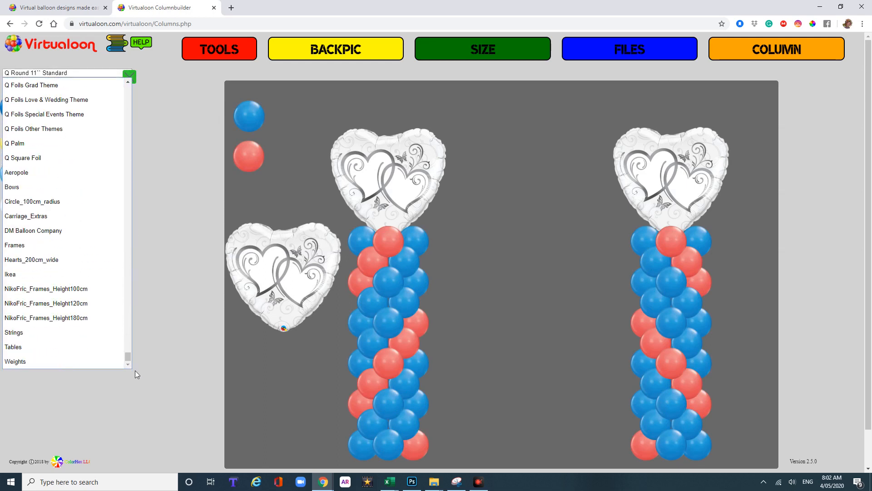
scroll(75, 281, up, 10)
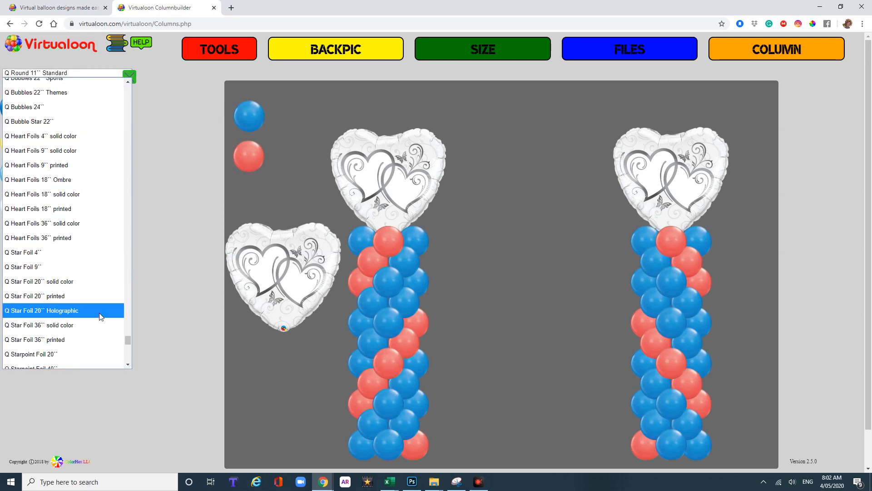
click(74, 225)
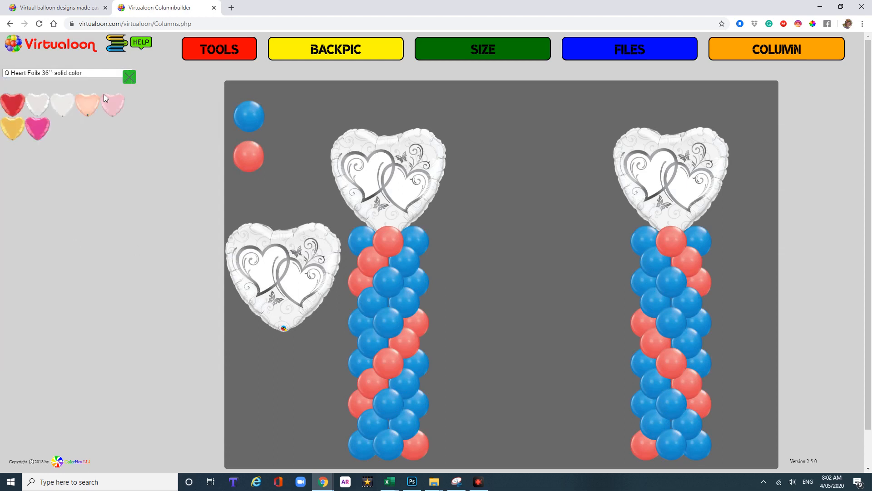
click(61, 105)
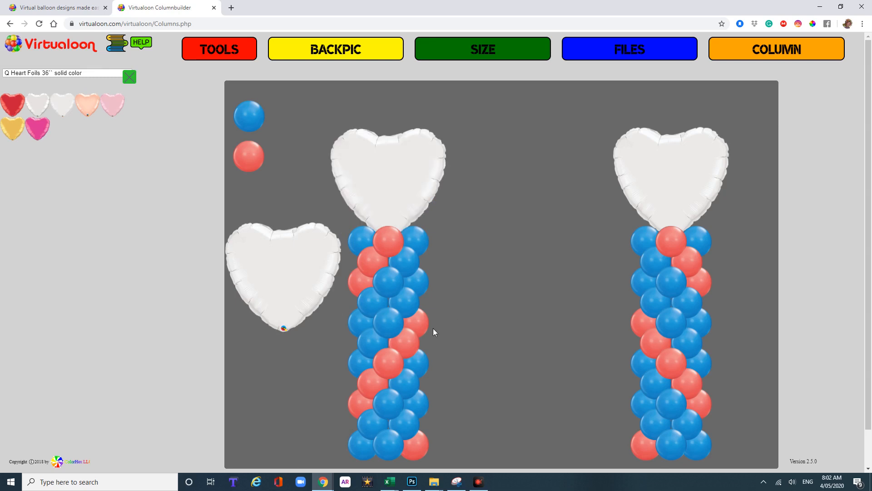
Delete the white heart toppers from both columns and the heart colorbutton beside the left column.
click(388, 183)
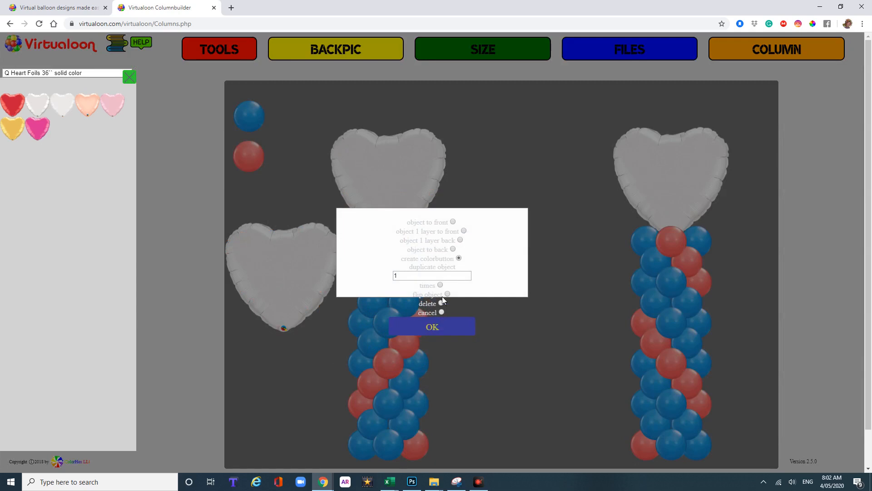
click(436, 324)
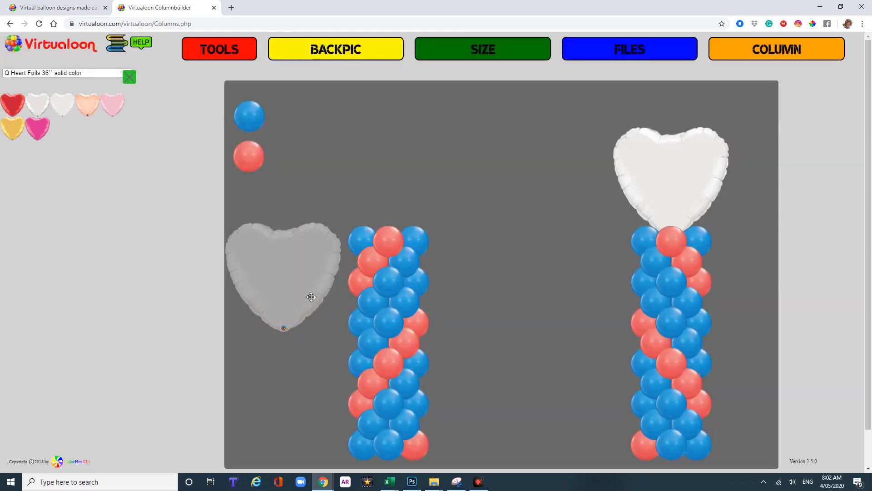
click(676, 177)
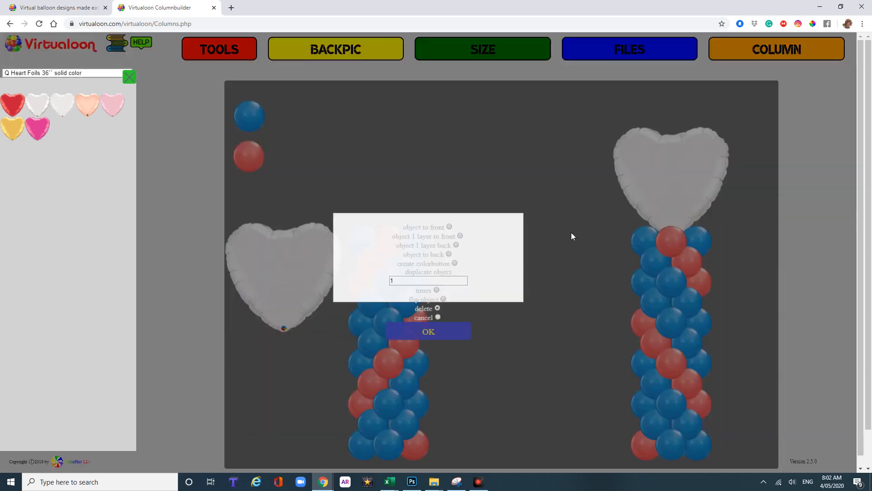
click(440, 303)
click(429, 327)
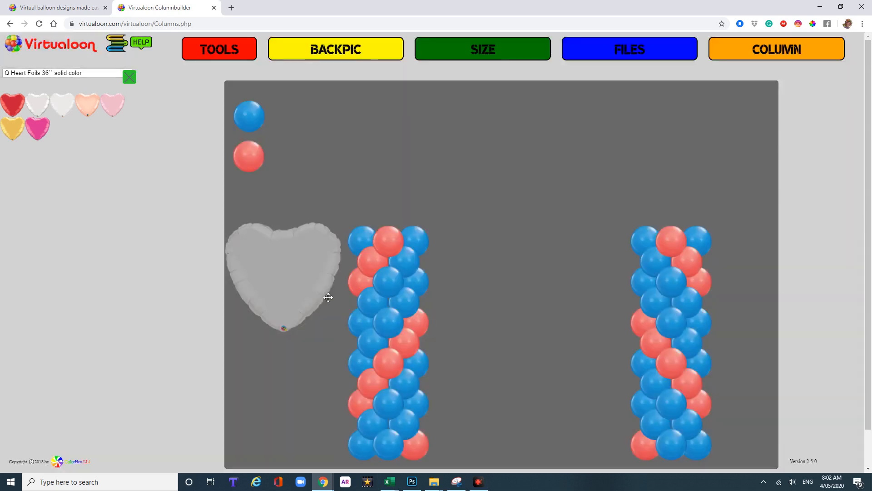
click(283, 281)
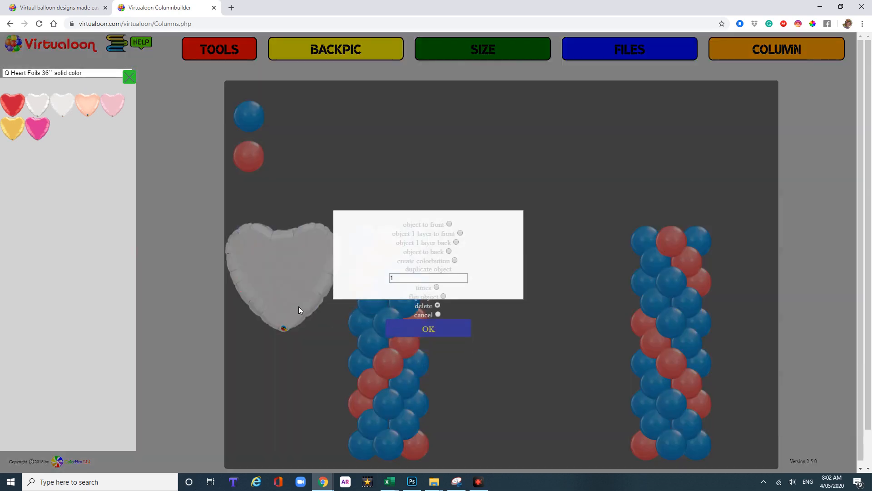
click(422, 302)
click(423, 325)
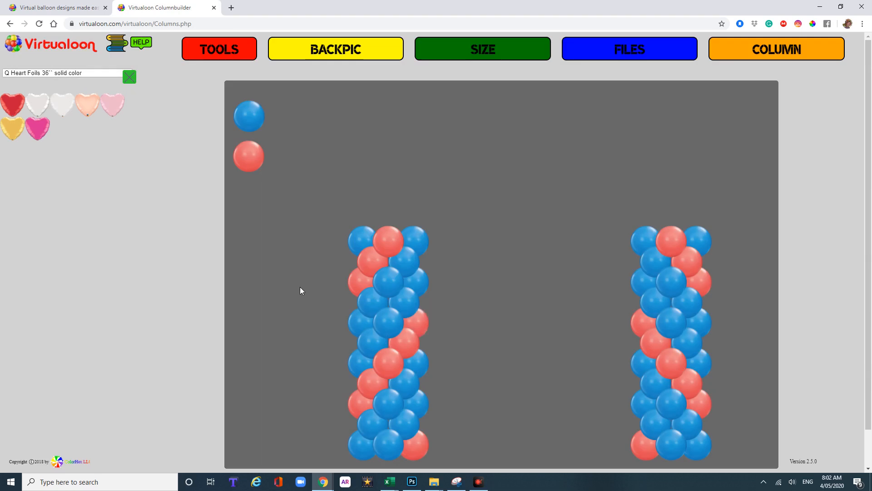
Switch the catalogue to Q Star Foil 36'' solid color and place the red star on top of the left column.
click(101, 75)
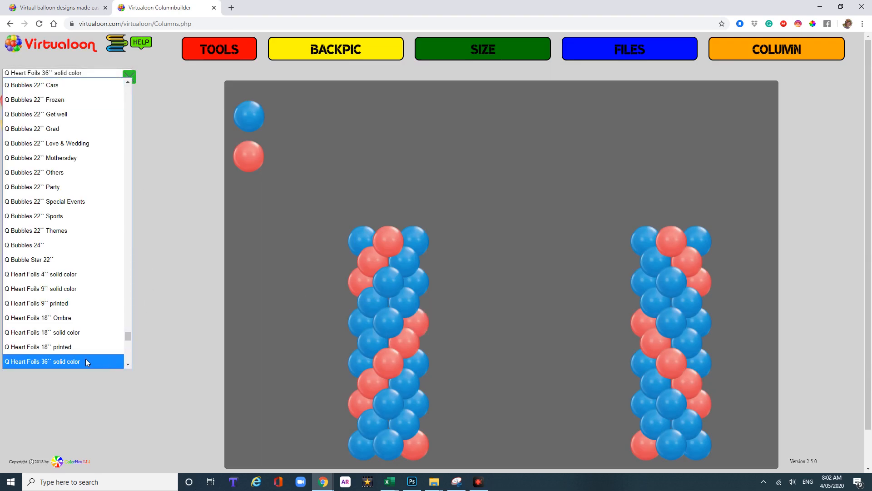
drag(127, 365, 126, 364)
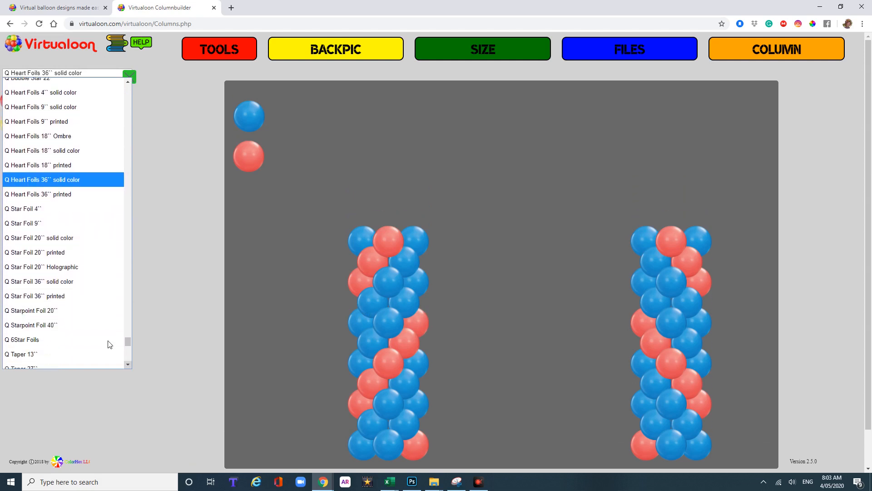
click(82, 289)
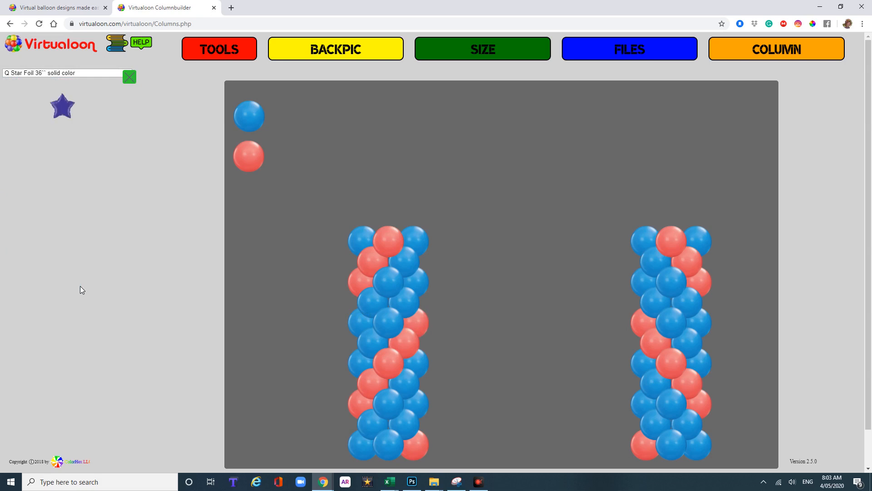
click(92, 107)
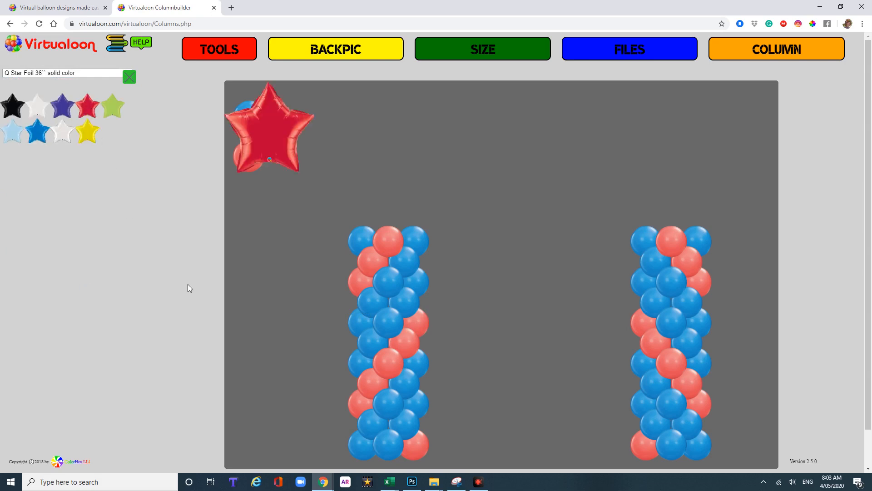
click(282, 140)
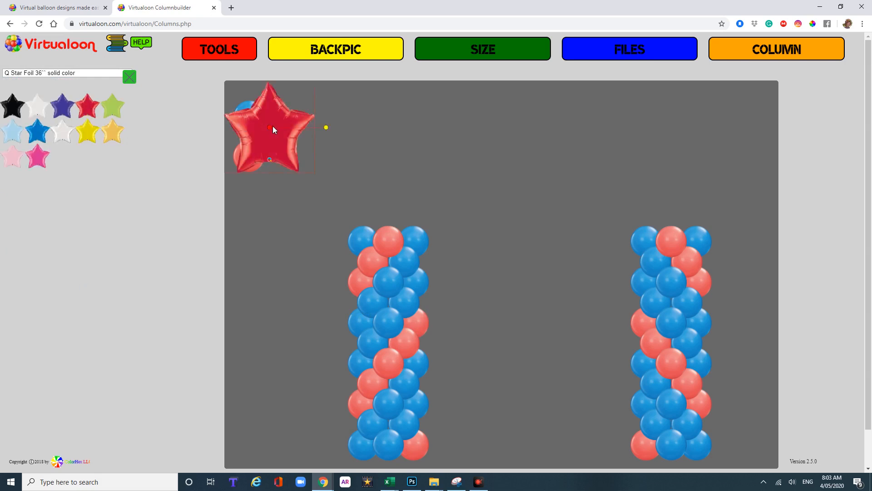
drag(277, 134, 388, 186)
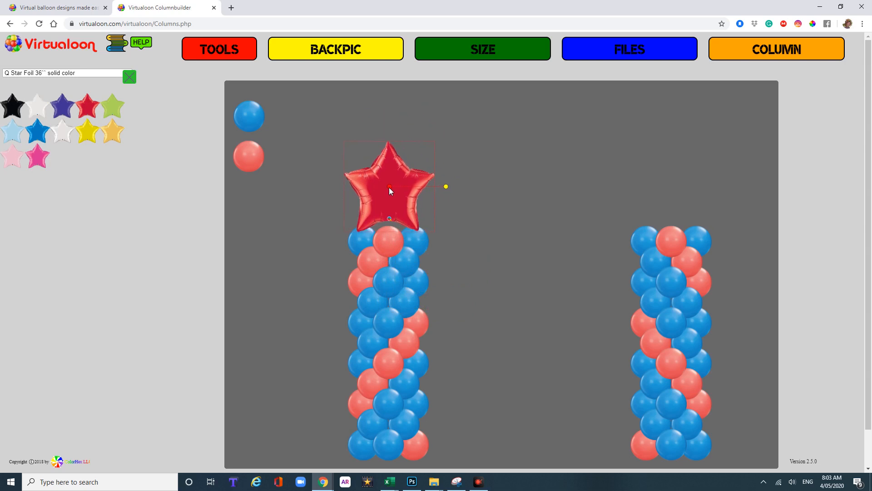
Switch the catalogue to A Licensed Batman and delete the red star from the left column.
click(101, 73)
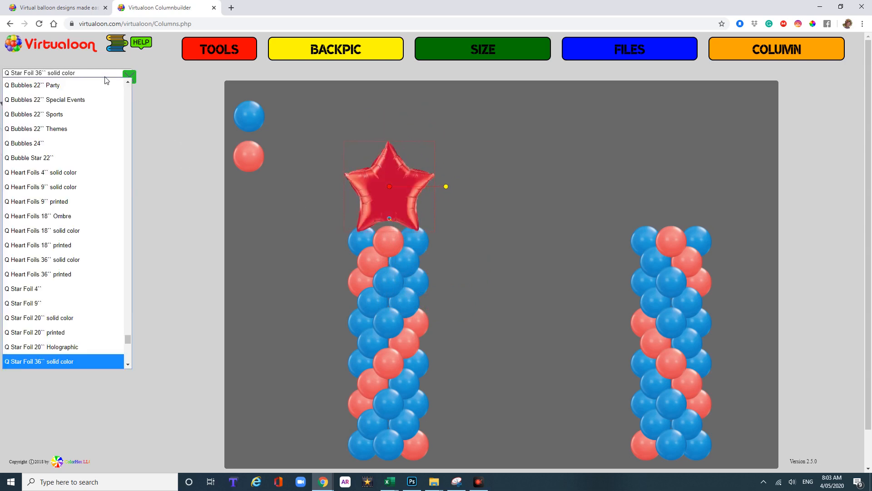
drag(128, 340, 135, 84)
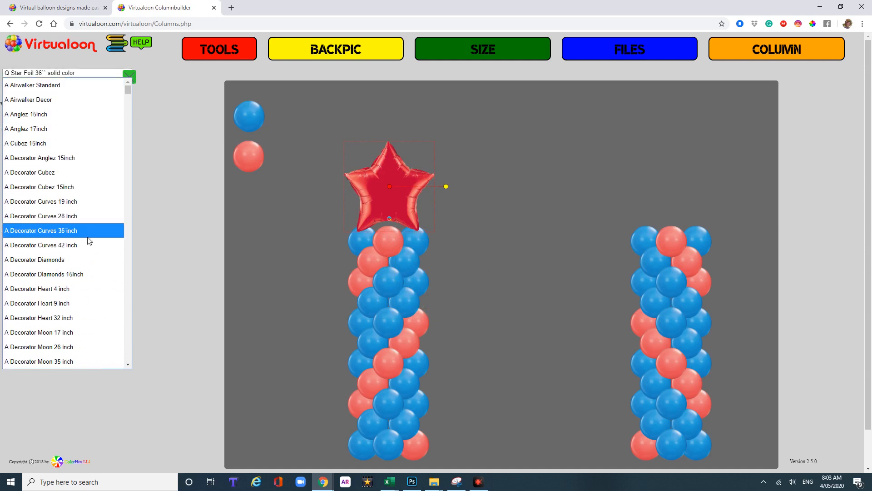
drag(127, 366, 127, 365)
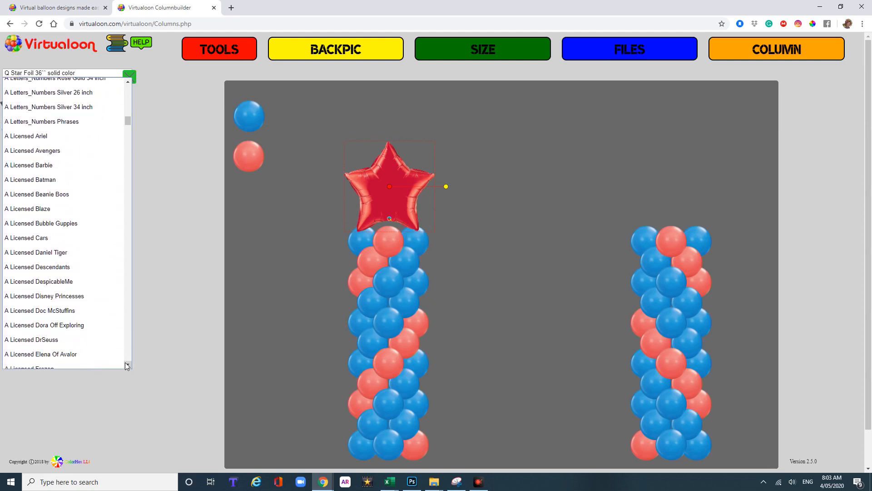
click(63, 181)
click(390, 185)
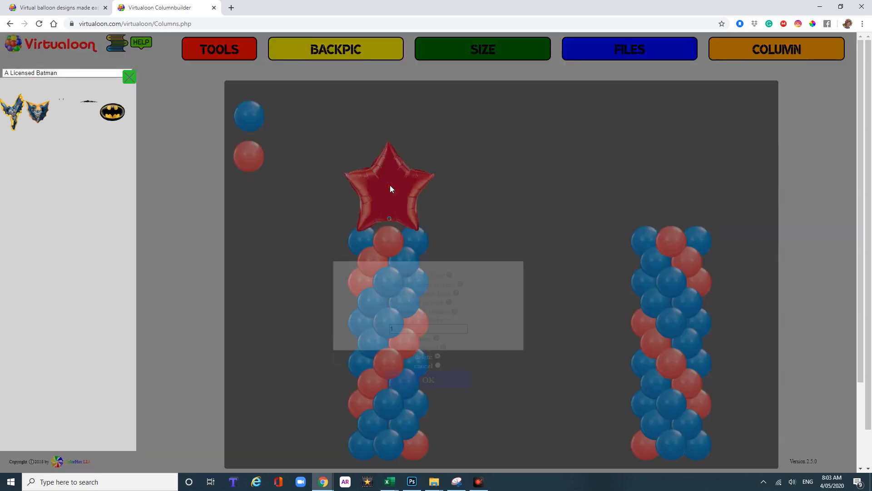
click(437, 328)
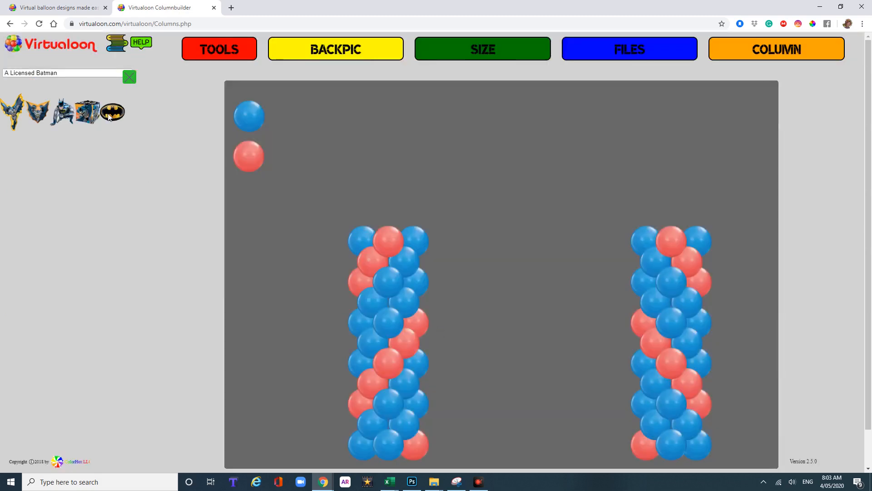
Place the crouching Batman balloon on top of the left column and the oval Batman emblem across that column's middle.
click(70, 113)
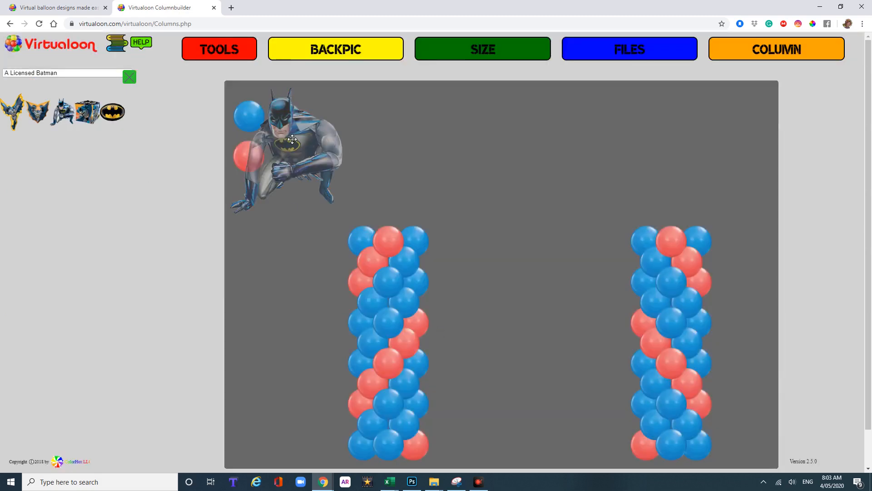
drag(288, 150, 376, 199)
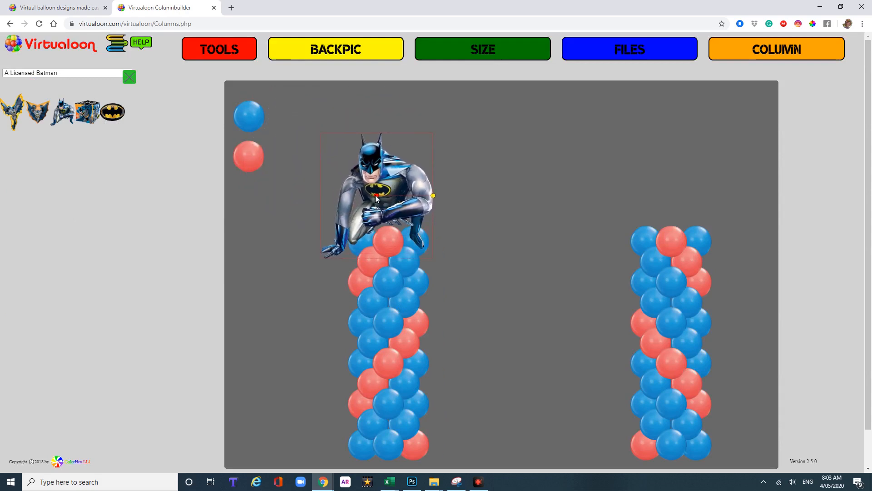
click(120, 113)
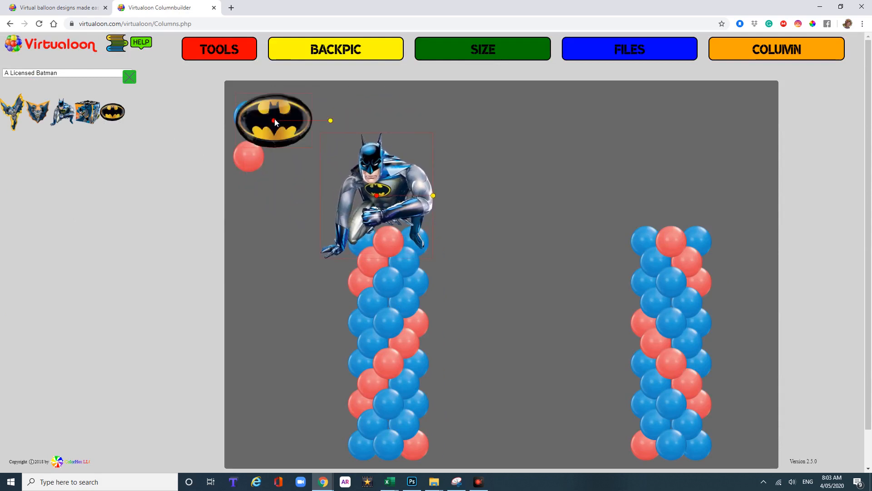
drag(274, 119, 388, 341)
drag(441, 337, 462, 338)
Switch the balloon catalogue to Q Round 11'' Standard.
click(75, 72)
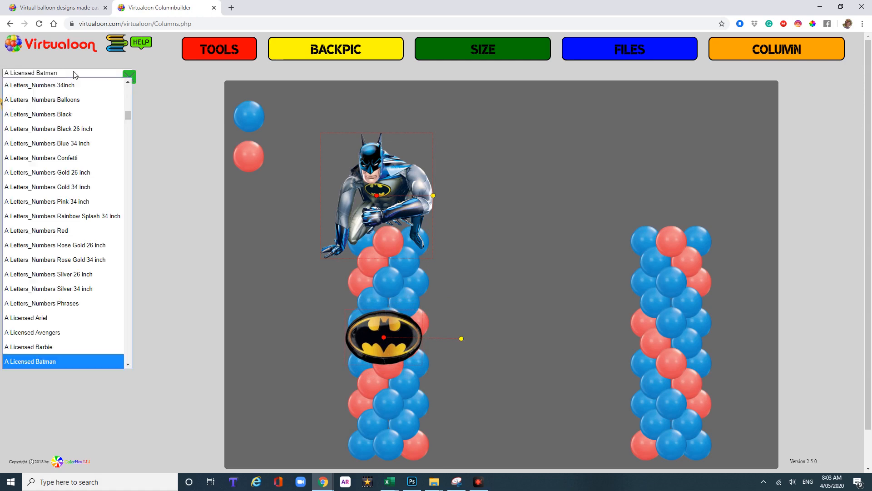
drag(128, 116, 135, 288)
click(128, 81)
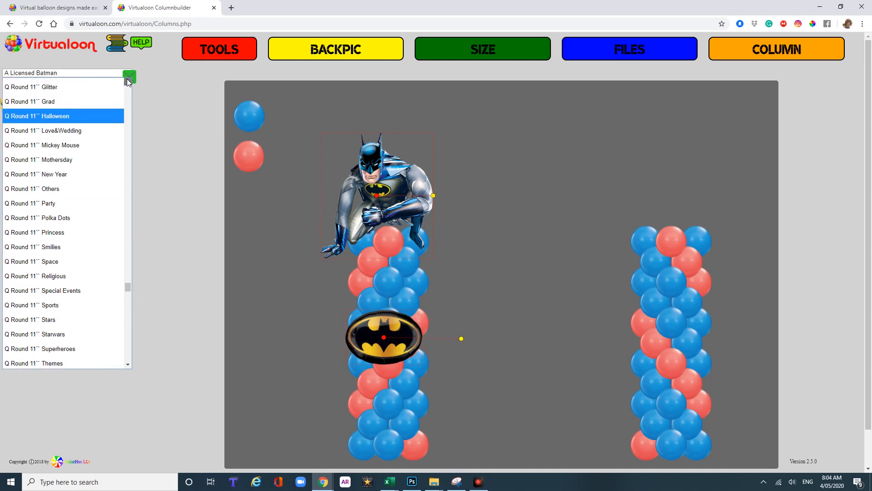
drag(127, 80, 127, 88)
click(78, 137)
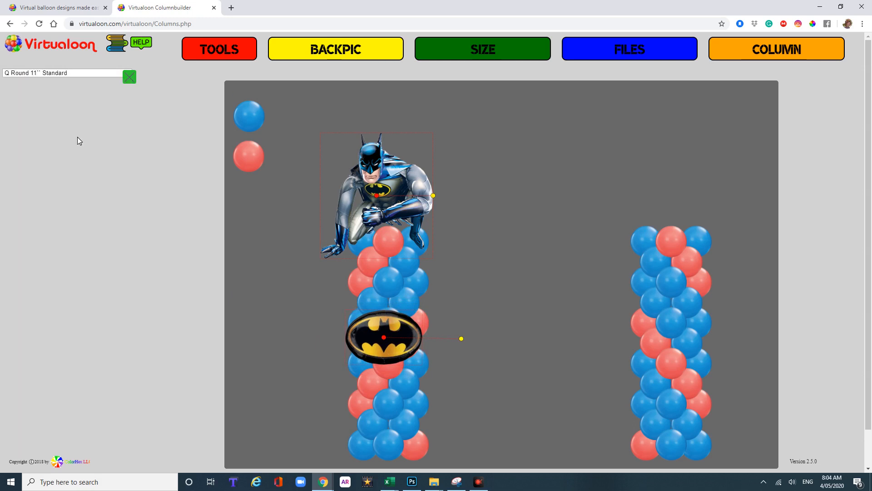
click(97, 78)
scroll(68, 227, up, 1)
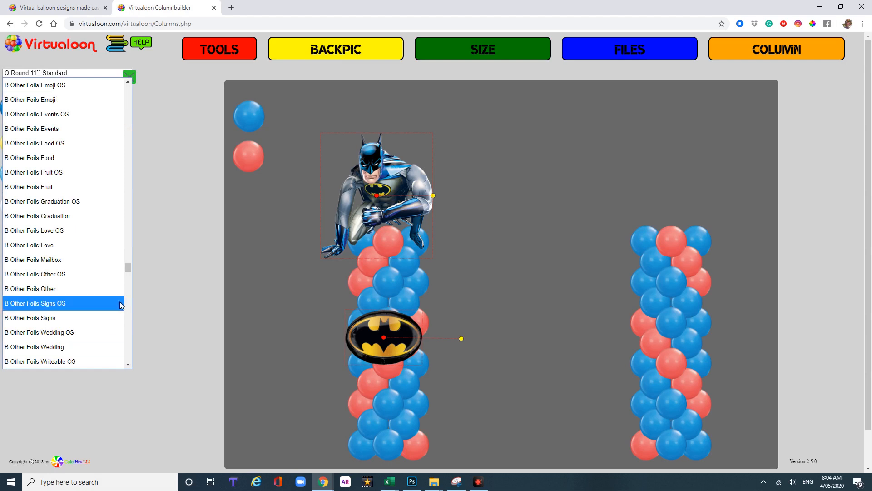
click(107, 74)
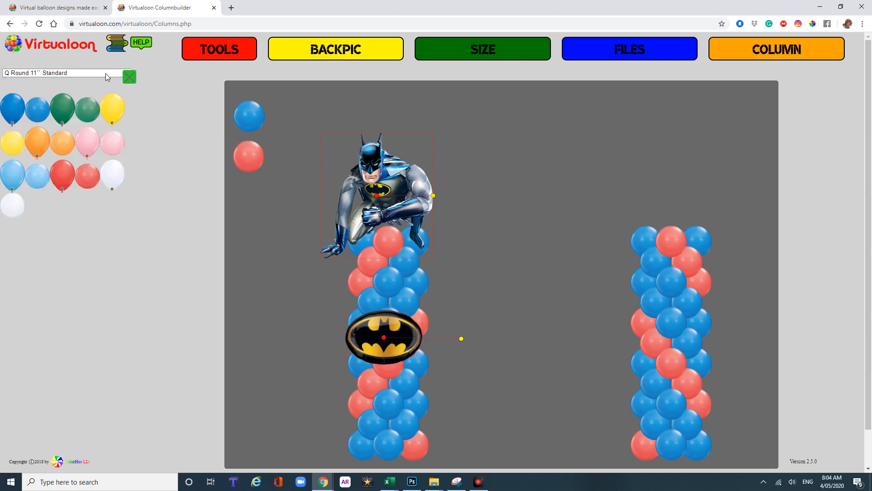
Switch the catalogue to Q Round 11'' Fashion, then recolor the blue balloons round black and the red spiral round yellow-orange through their colorbuttons.
click(100, 72)
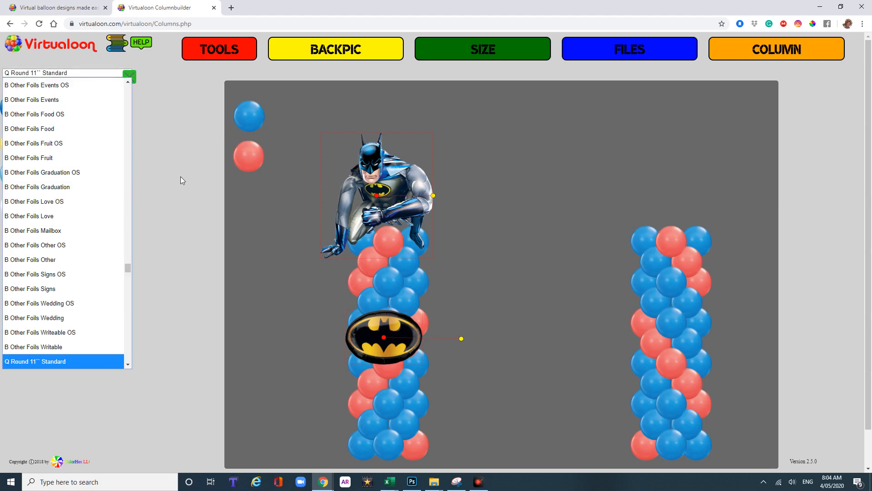
scroll(127, 366, down, 2)
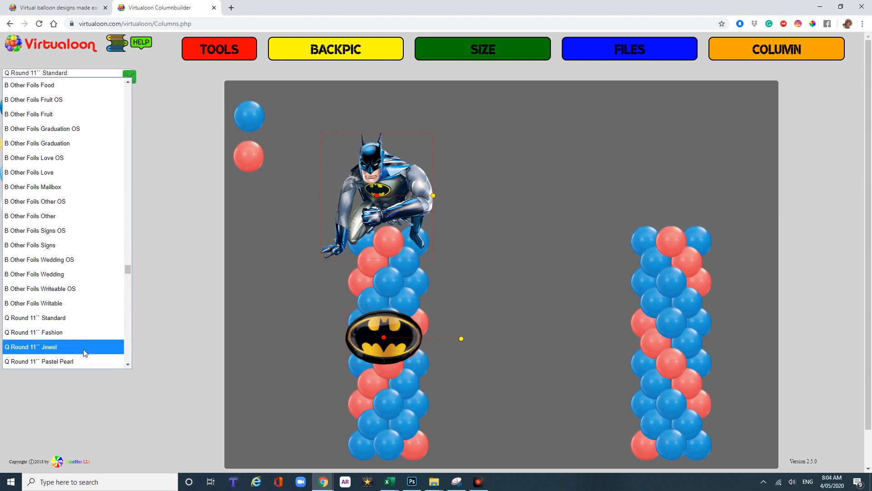
click(82, 332)
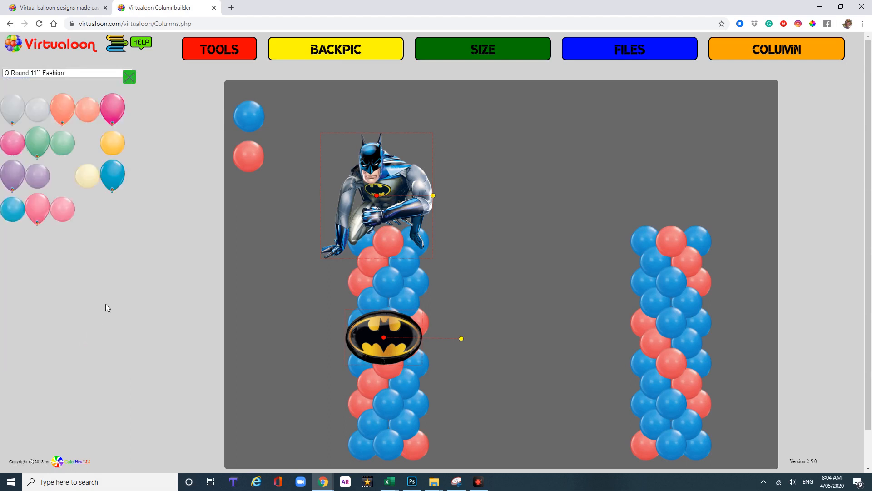
drag(112, 209, 250, 116)
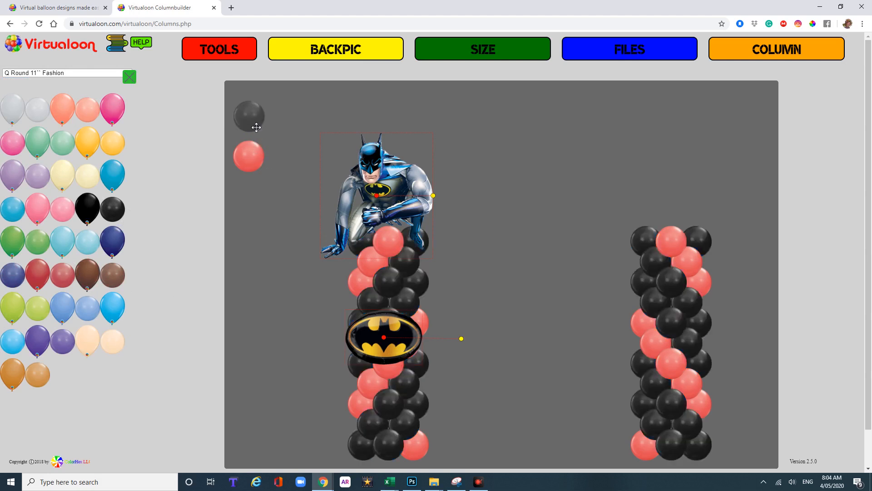
drag(120, 147, 248, 155)
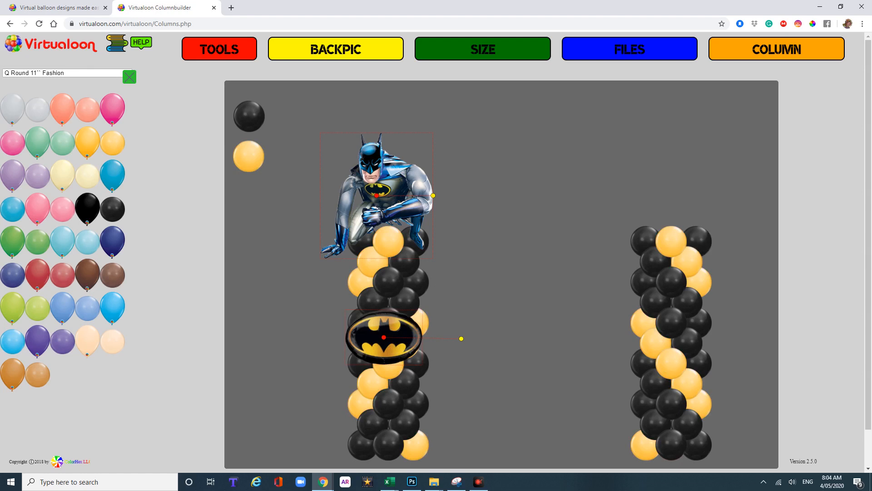
drag(871, 210, 552, 96)
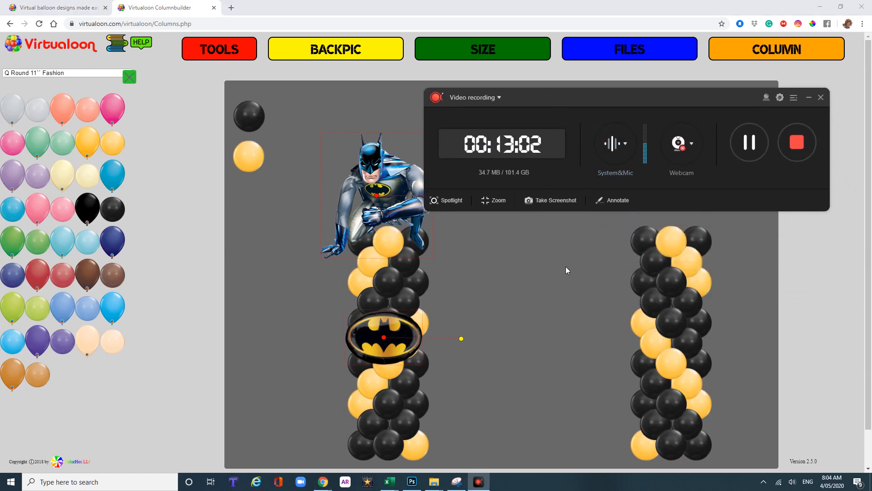